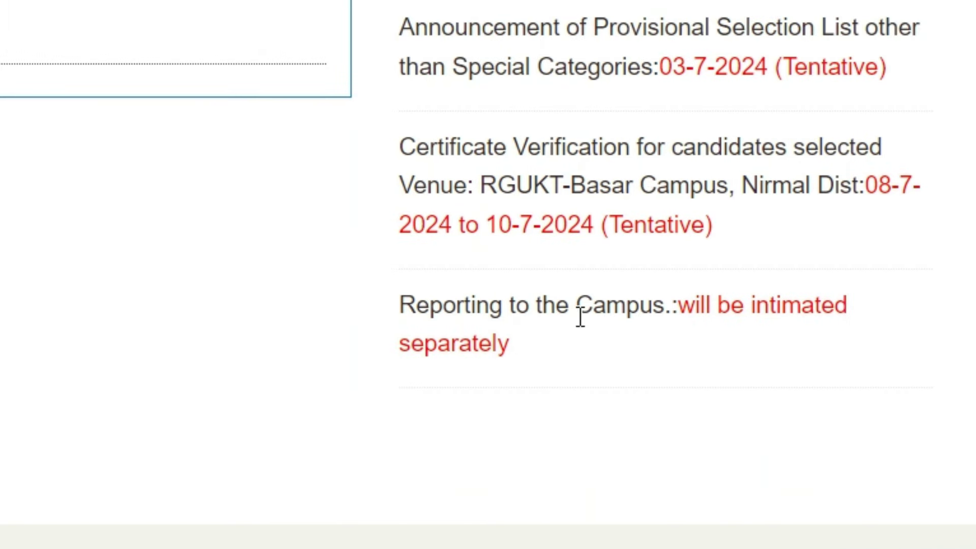
Open the online application form for General, Global Students from the Admissions 2024-25 page.
scroll(188, 303, "up", 2)
scroll(488, 274, "up", 3)
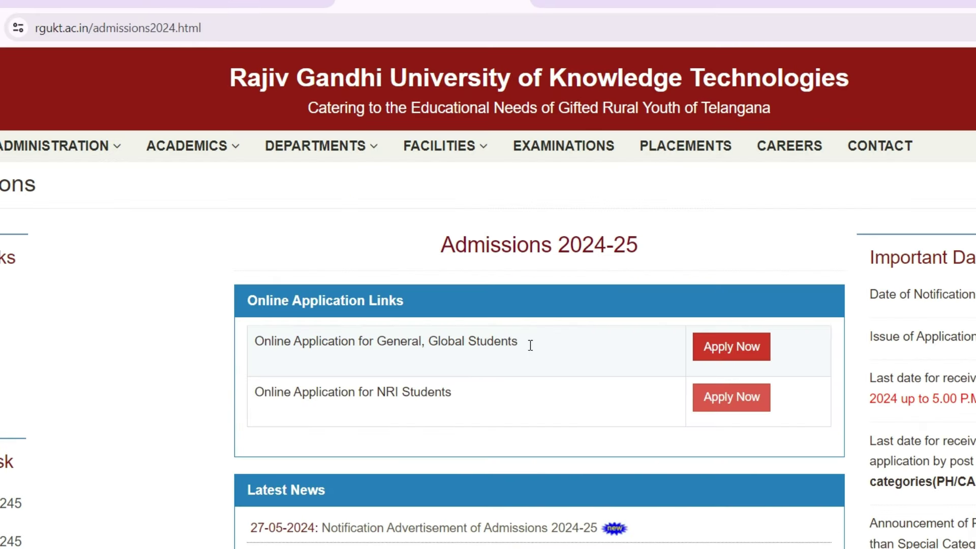
left_click(722, 349)
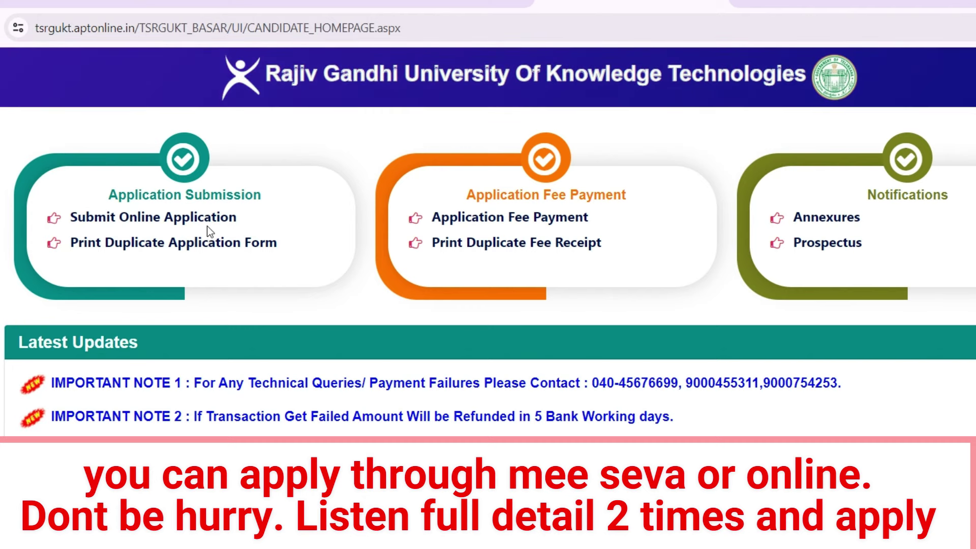
left_click(203, 222)
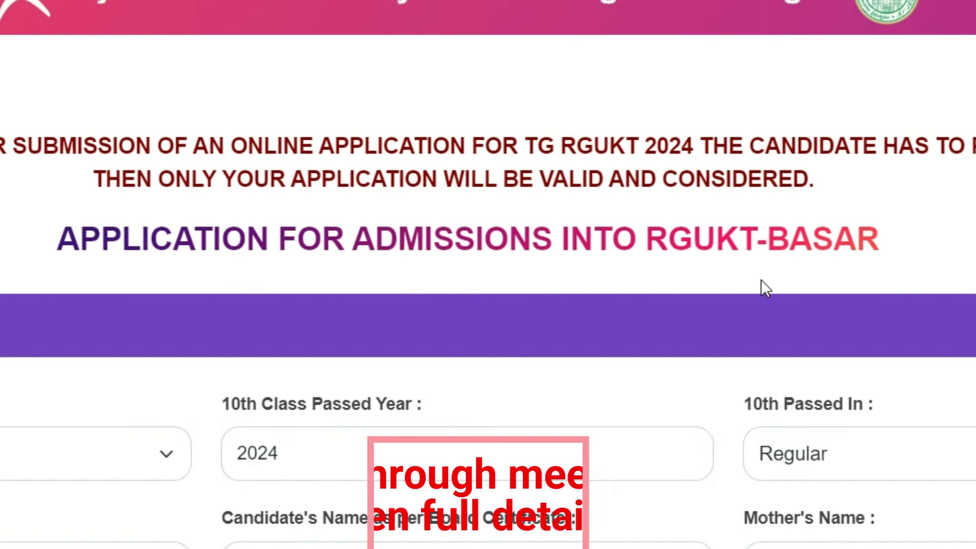
Review the 10th class board options, passed year, hall ticket number, candidate's name and father's name in the board details.
scroll(331, 283, "down", 3)
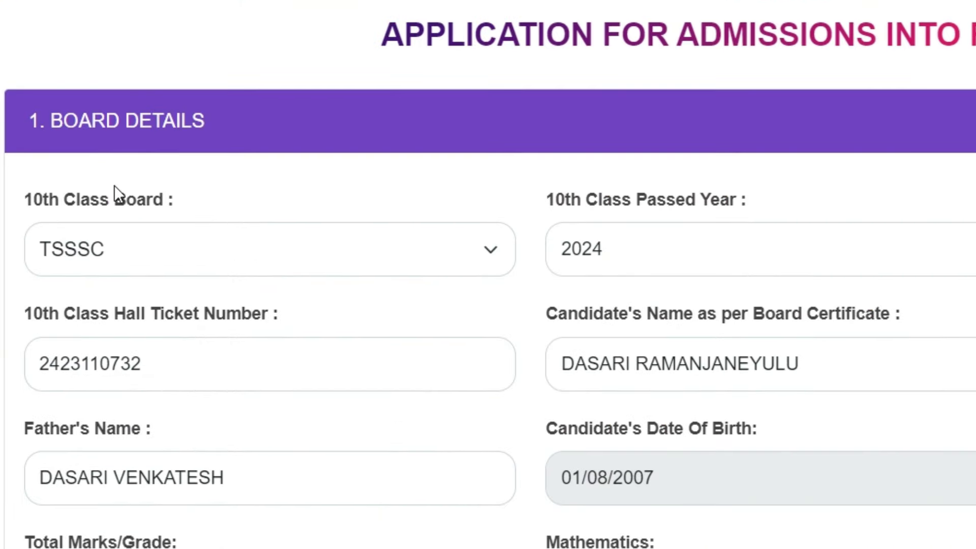
left_click(450, 270)
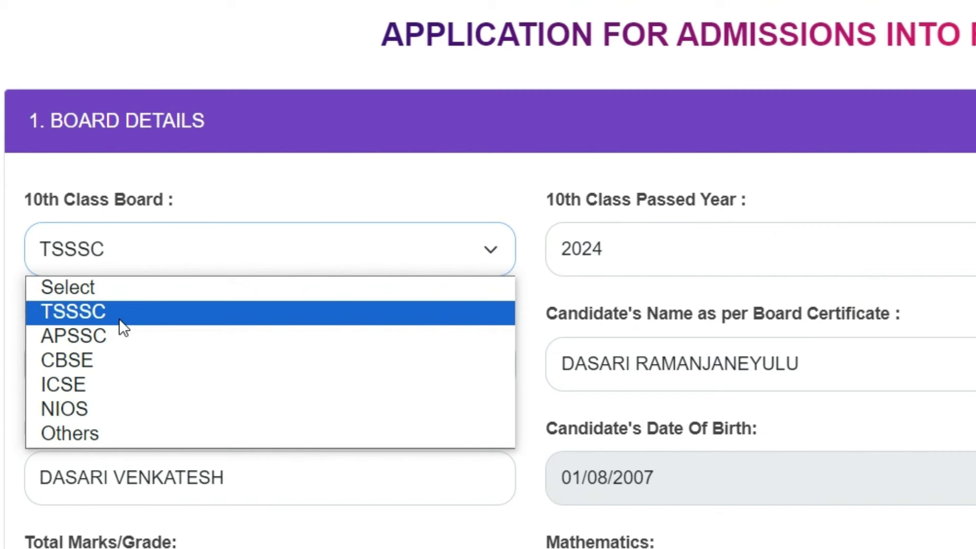
left_click(664, 261)
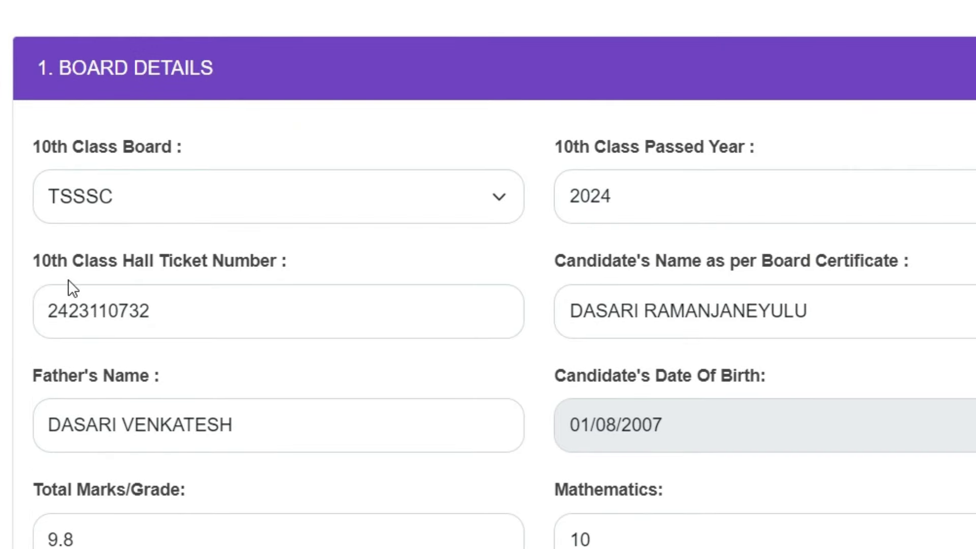
left_click(168, 319)
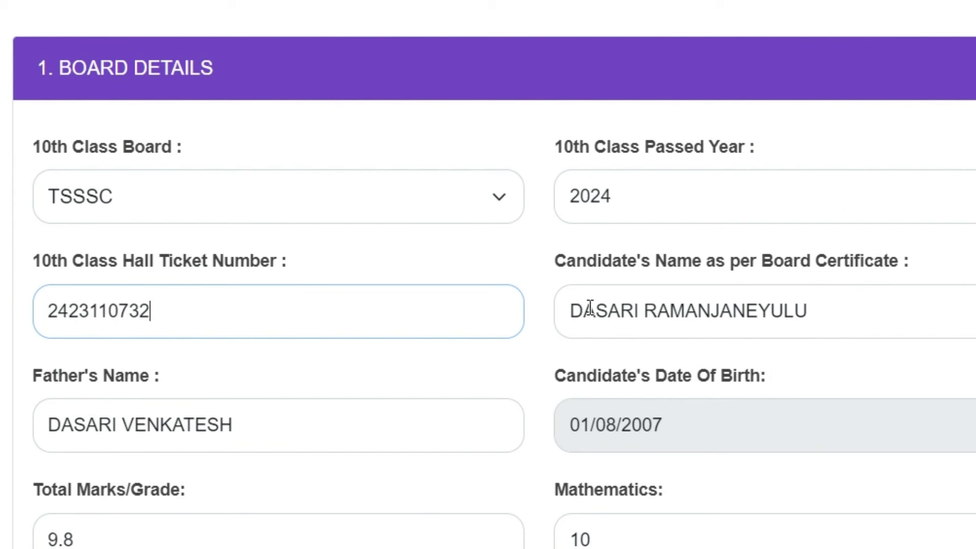
left_click(822, 313)
left_click(268, 426)
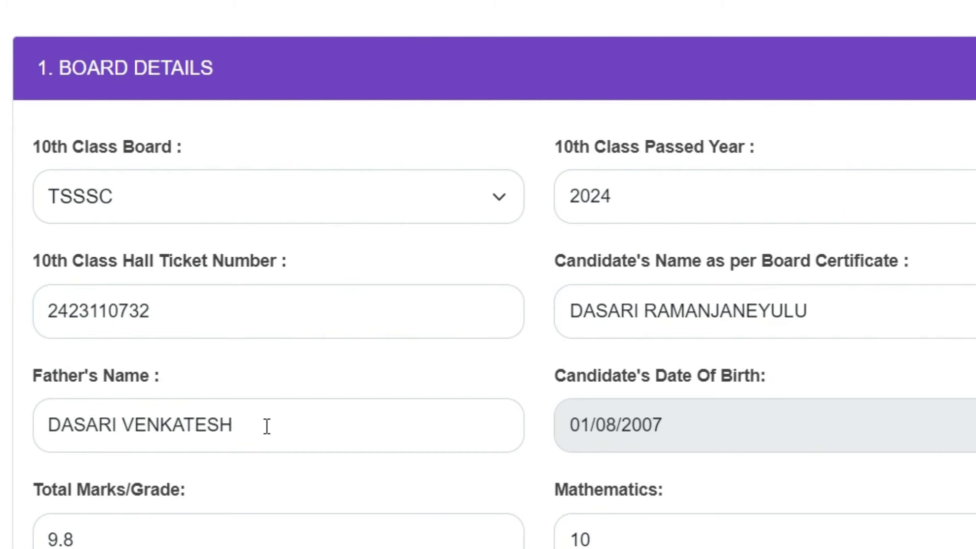
Enter the candidate's date of birth, then check the number of SSC attempts and the 10th class school name.
left_click(679, 428)
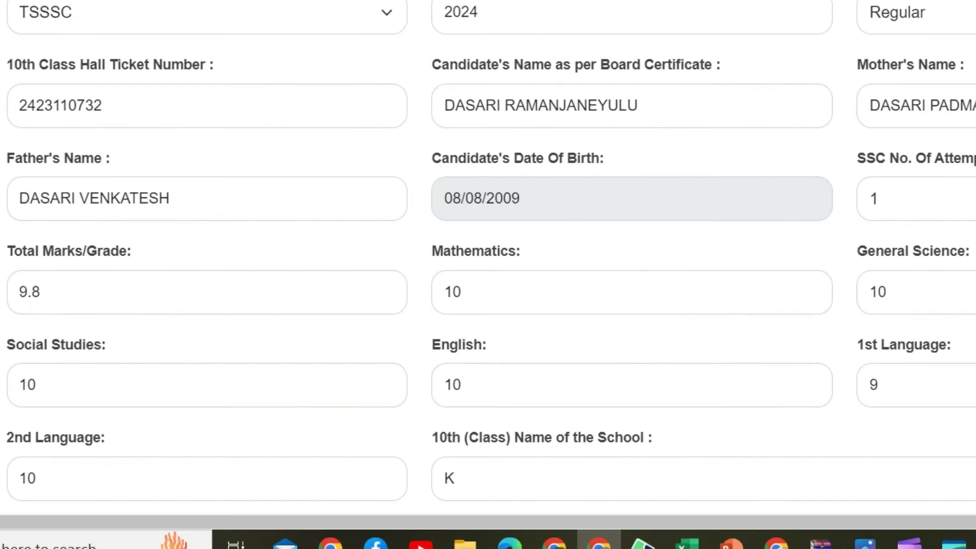
left_click(931, 195)
left_click(899, 250)
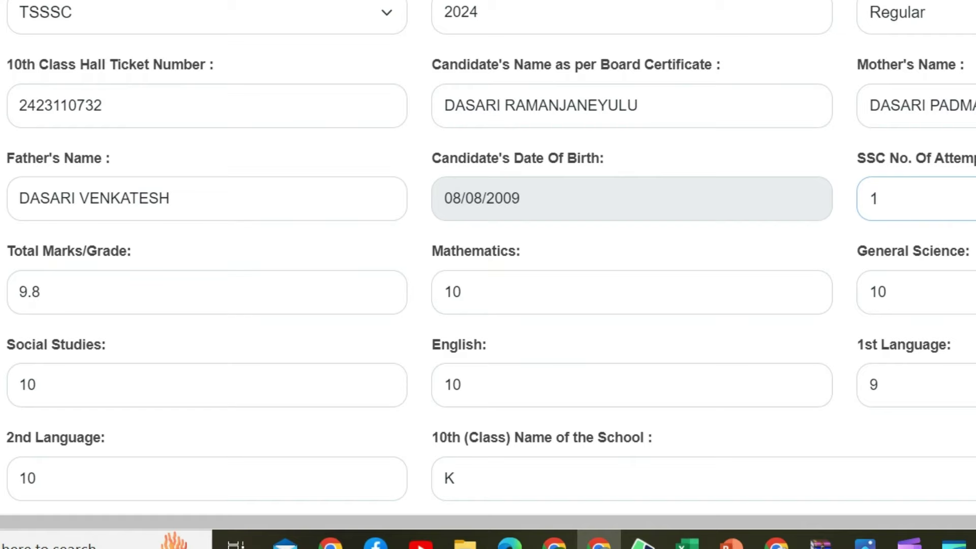
left_click(605, 460)
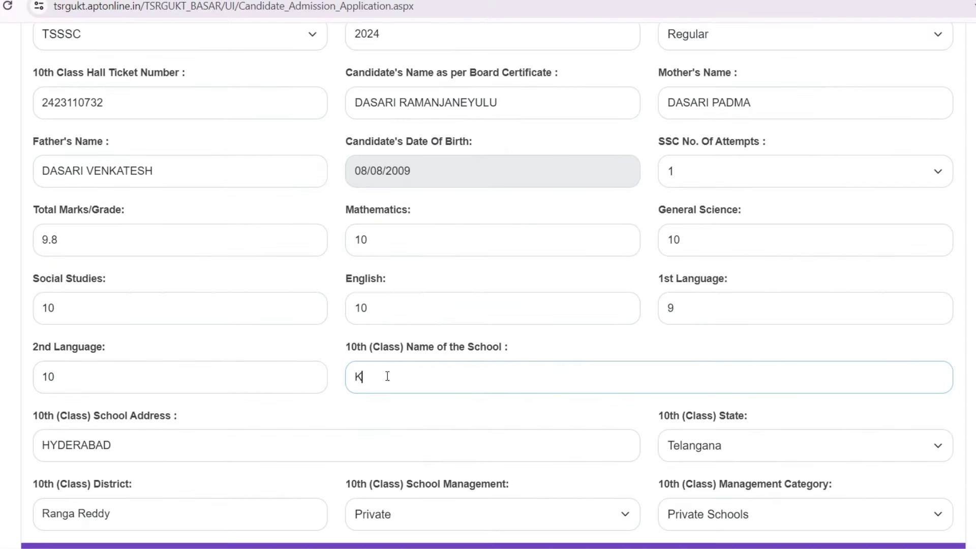
Choose Ranga Reddy as the district of the 10th class school.
scroll(387, 376, "down", 3)
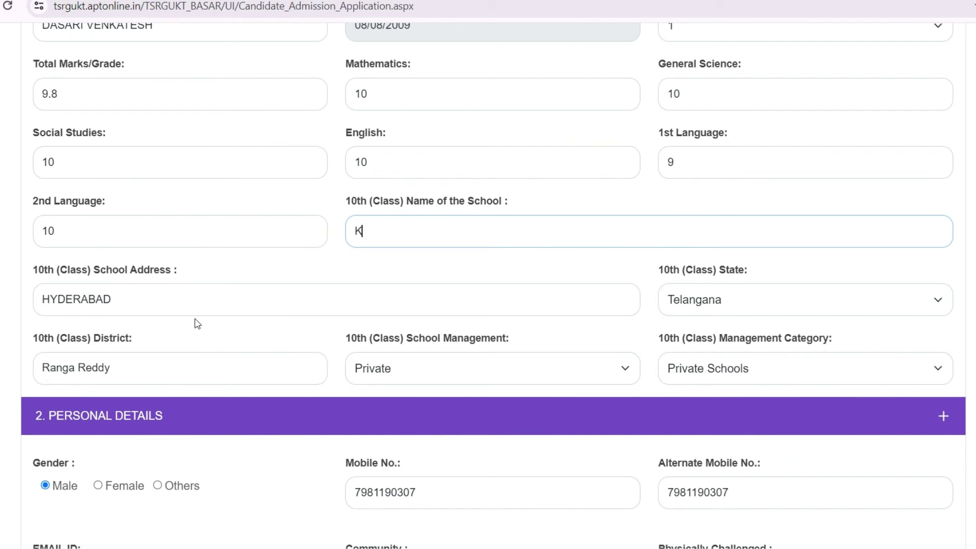
left_click(142, 372)
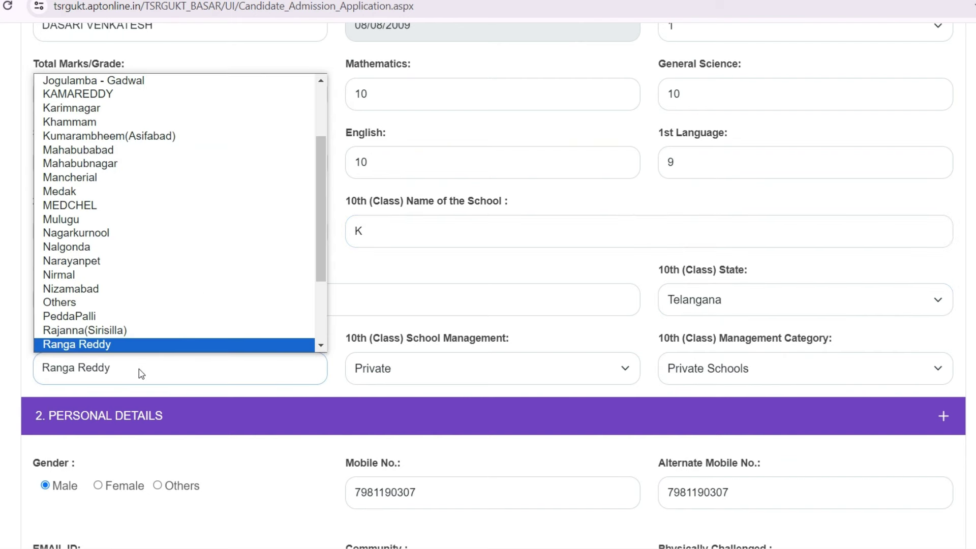
scroll(120, 192, "down", 1)
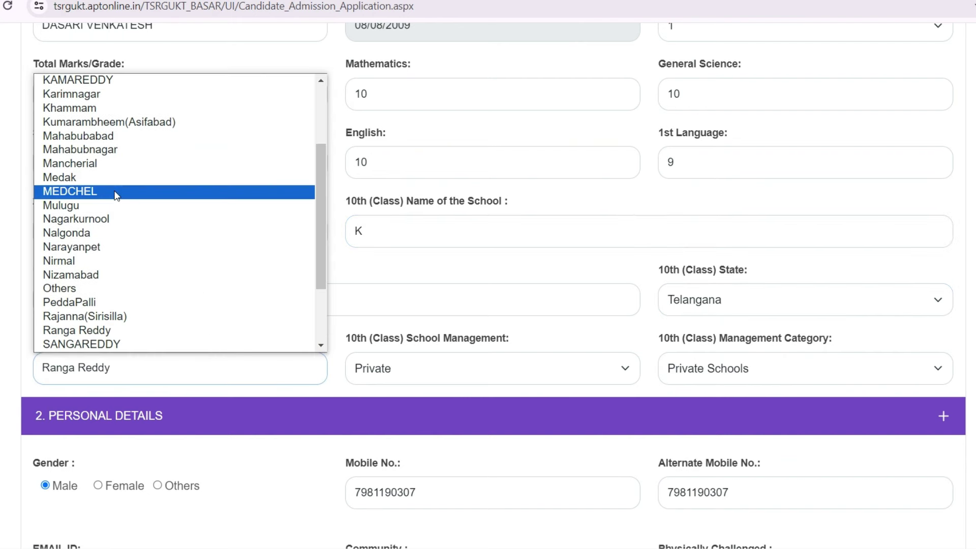
left_click(96, 335)
Set the 10th class school management to Private and the management category to Private Schools.
left_click(470, 381)
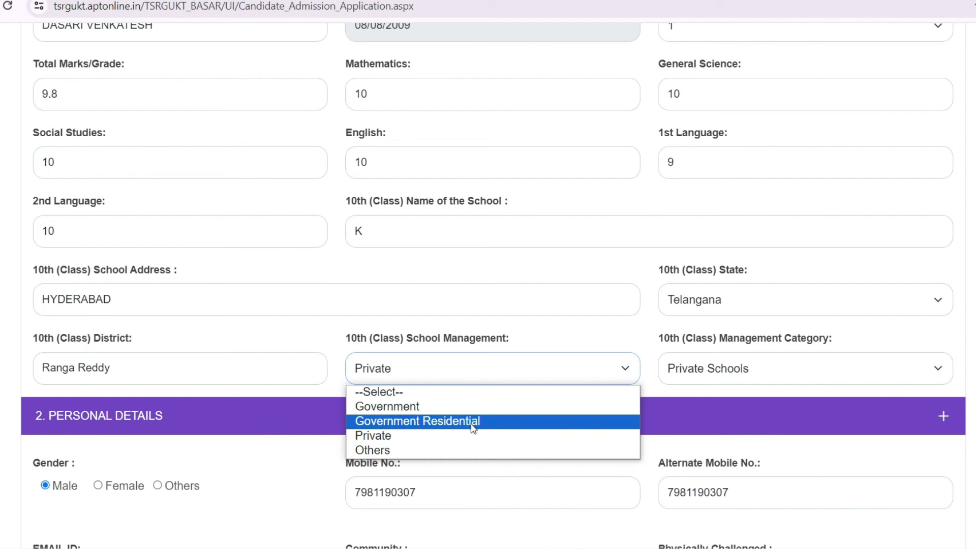
left_click(415, 435)
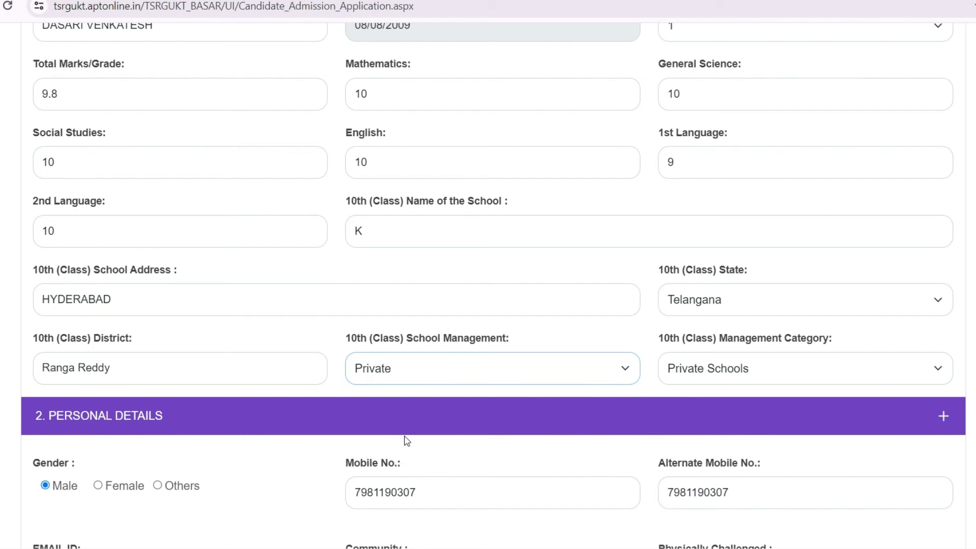
left_click(758, 377)
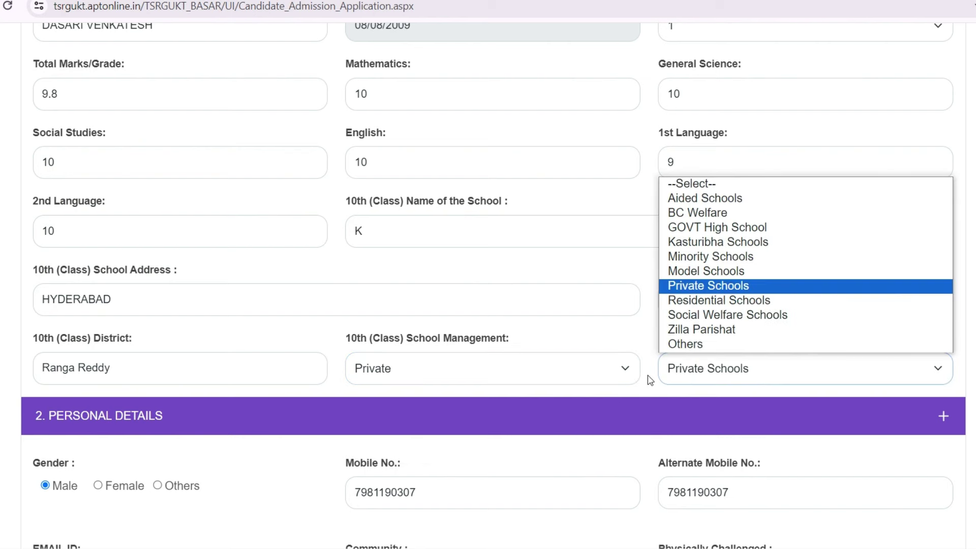
left_click(461, 371)
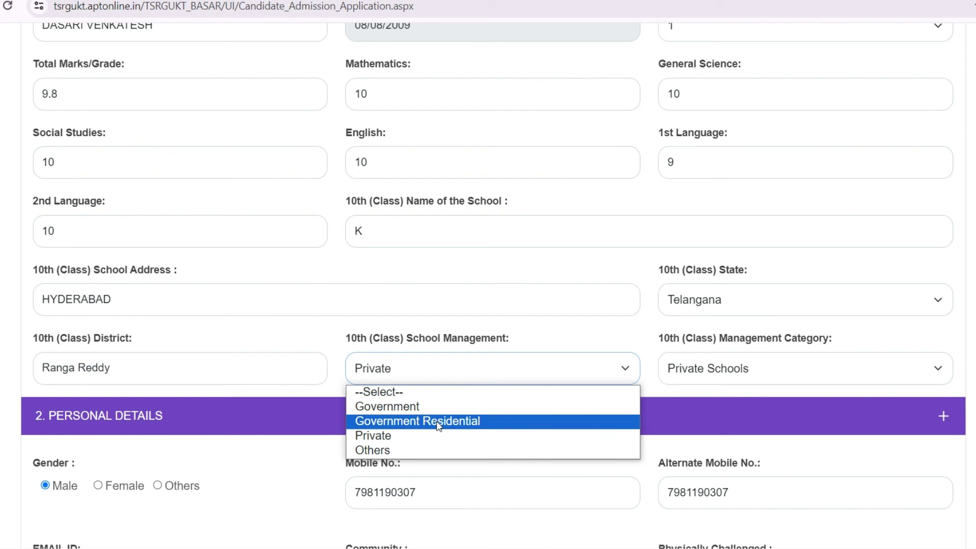
left_click(693, 377)
left_click(758, 379)
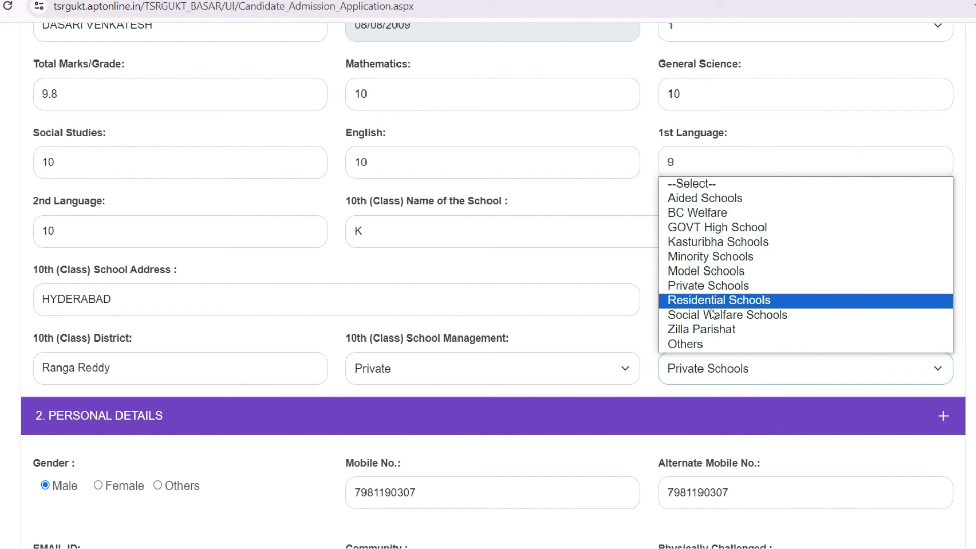
left_click(708, 285)
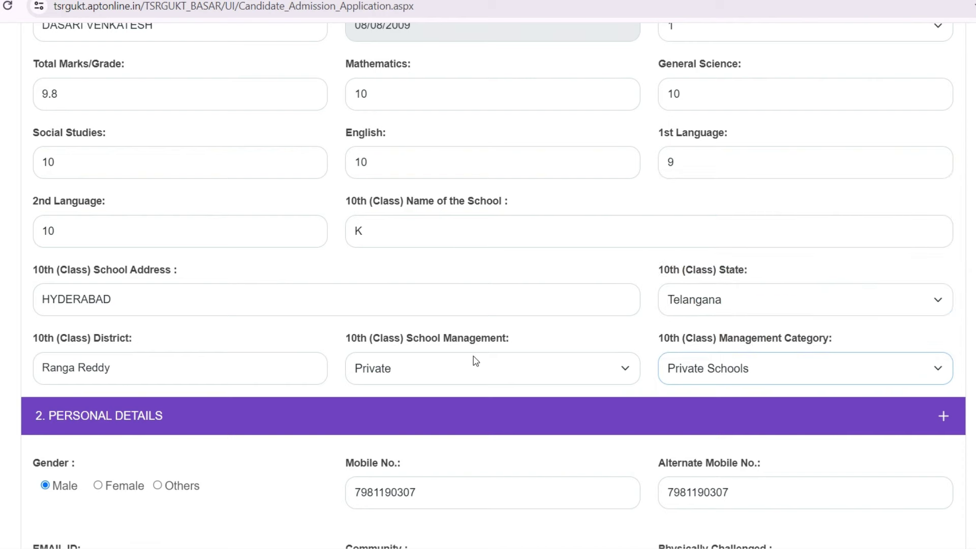
Check the contact details in the personal details, then set Community to BCA and Physically Challenged to NO.
scroll(473, 358, "down", 5)
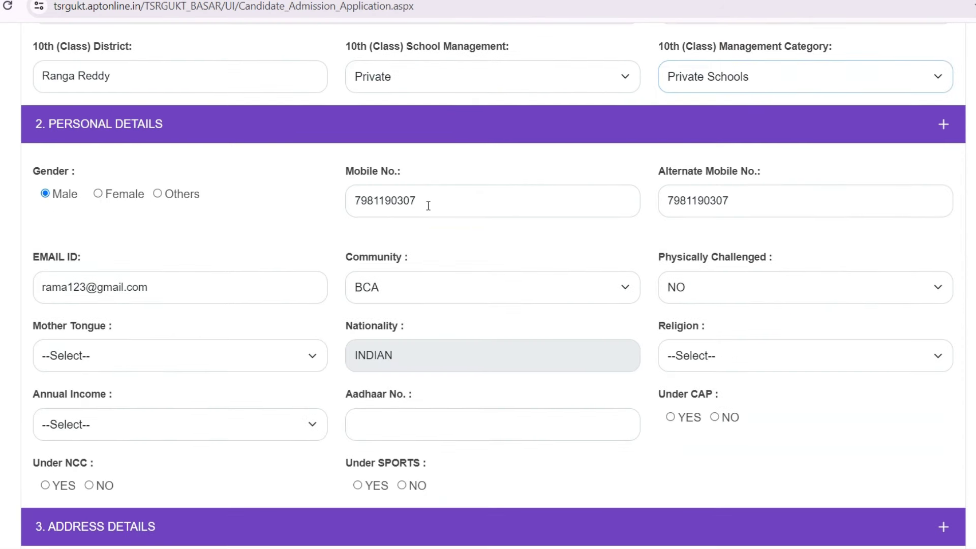
left_click(786, 202)
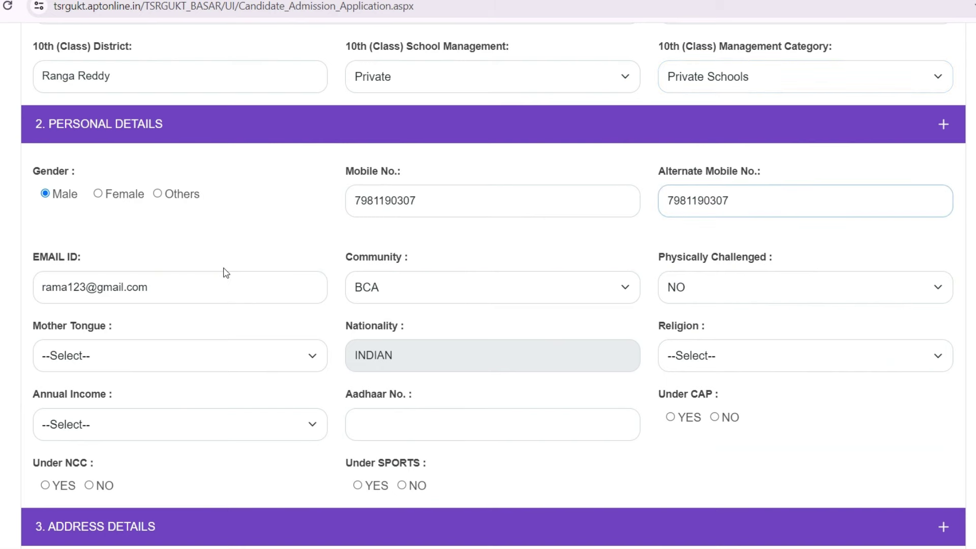
left_click(174, 286)
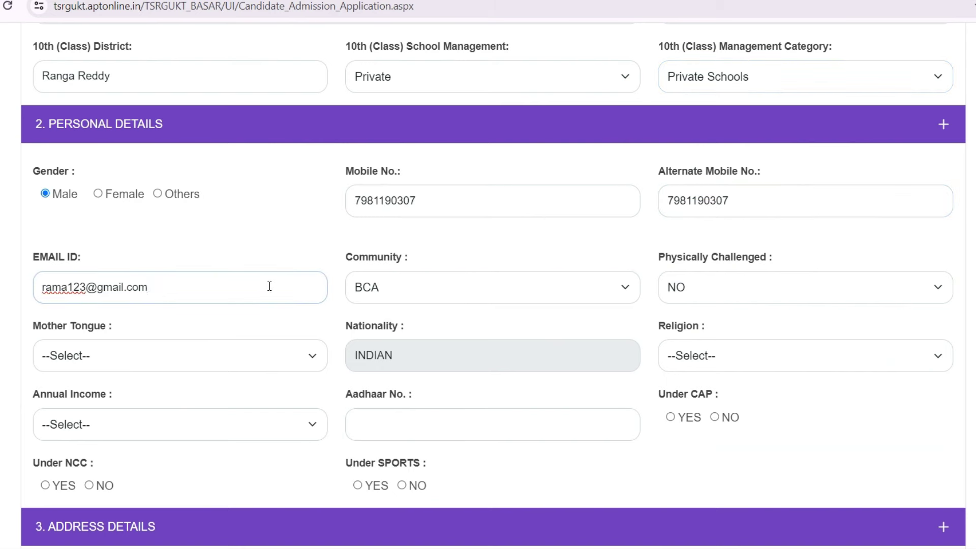
left_click(413, 295)
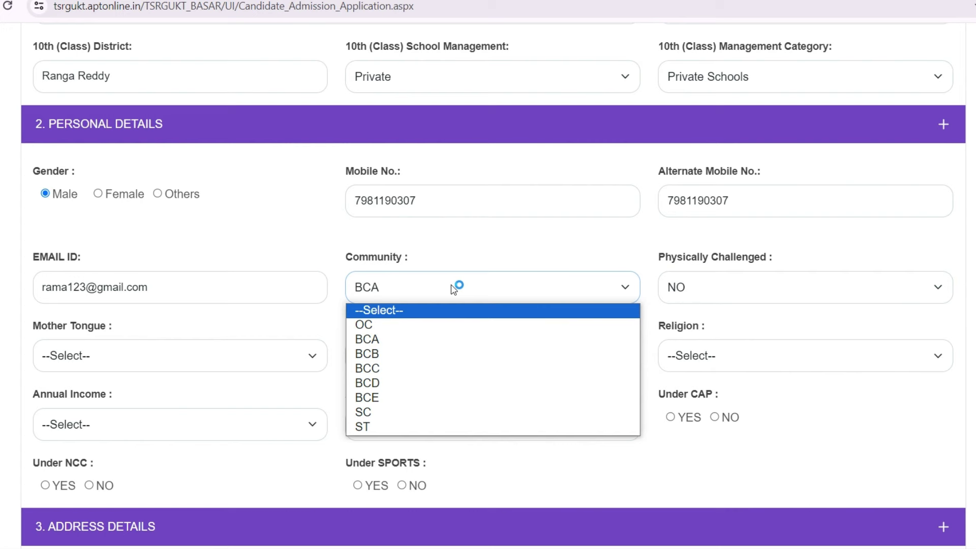
left_click(409, 339)
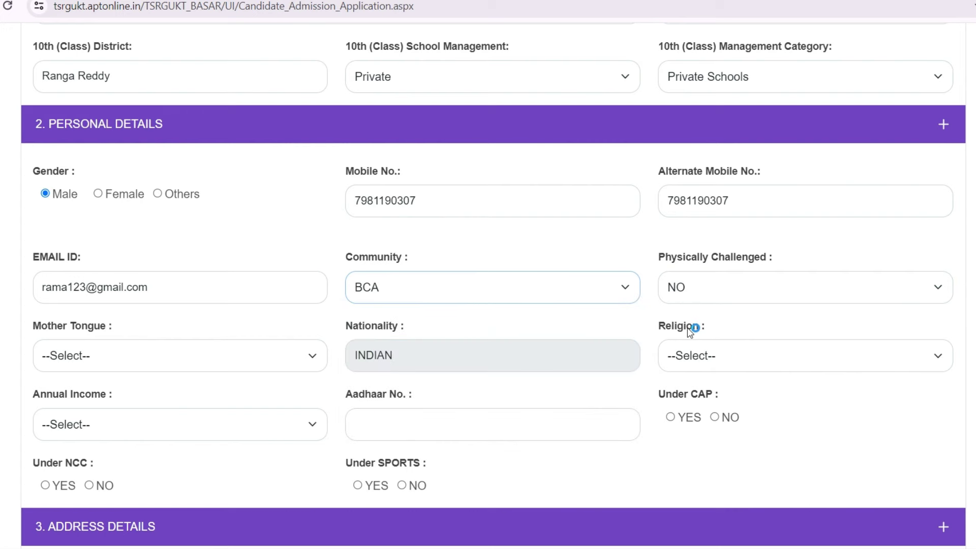
left_click(767, 282)
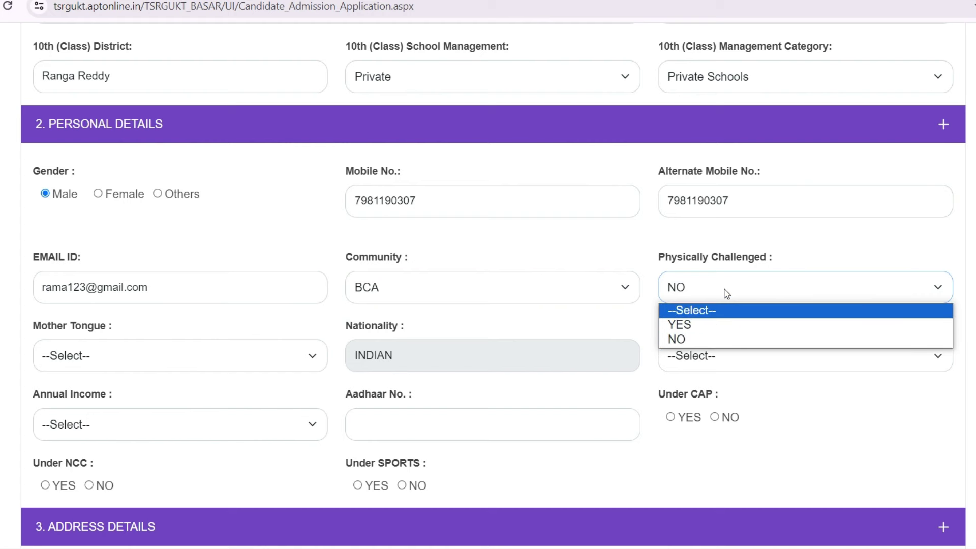
left_click(708, 339)
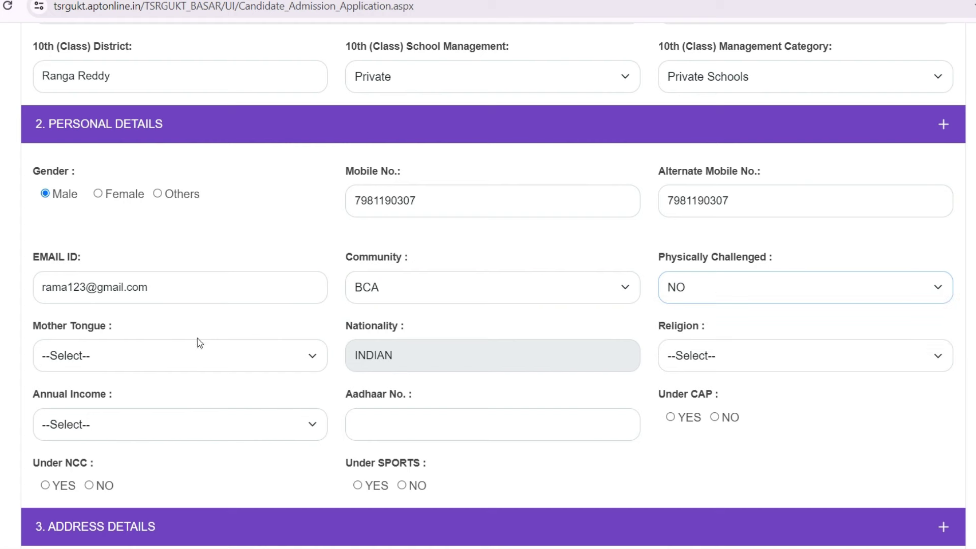
Set the candidate's mother tongue to Telugu and religion to Hindu.
left_click(170, 352)
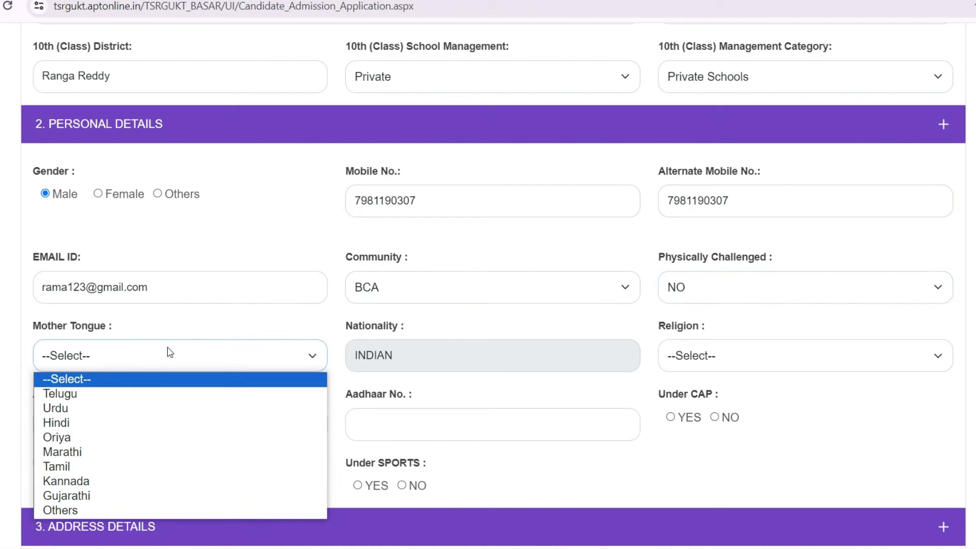
left_click(145, 394)
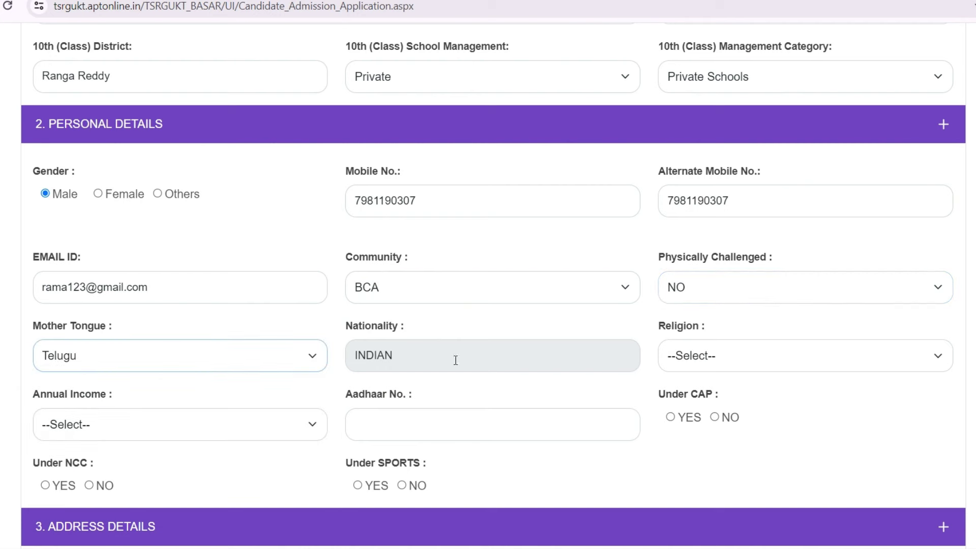
left_click(757, 362)
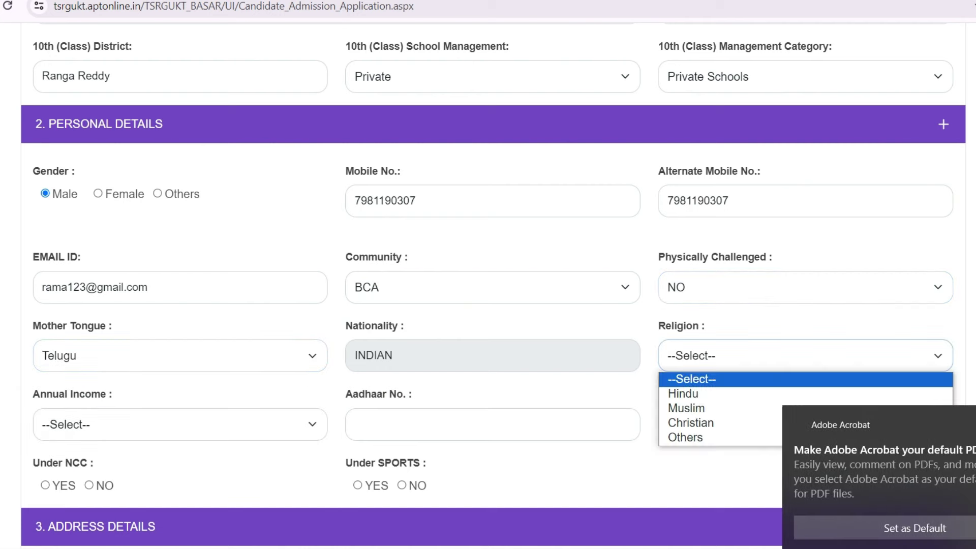
left_click(946, 413)
left_click(763, 357)
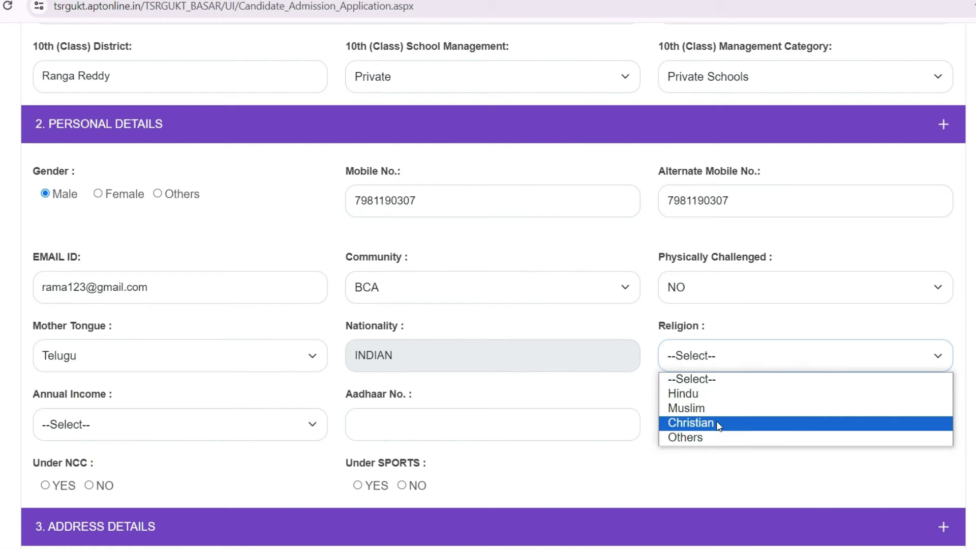
left_click(712, 391)
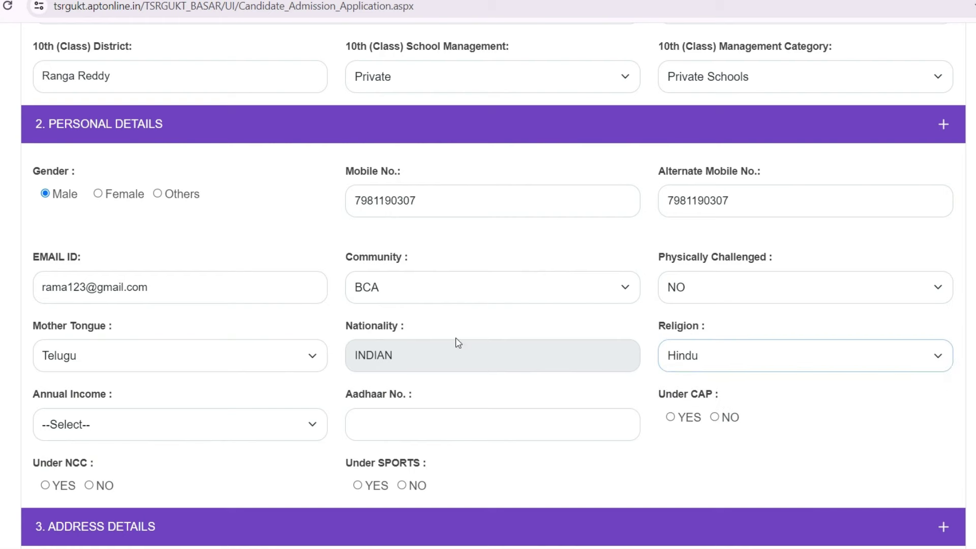
Set the annual income to More than Two Lakhs and enter the candidate's Aadhaar number.
scroll(457, 346, "down", 1)
left_click(224, 358)
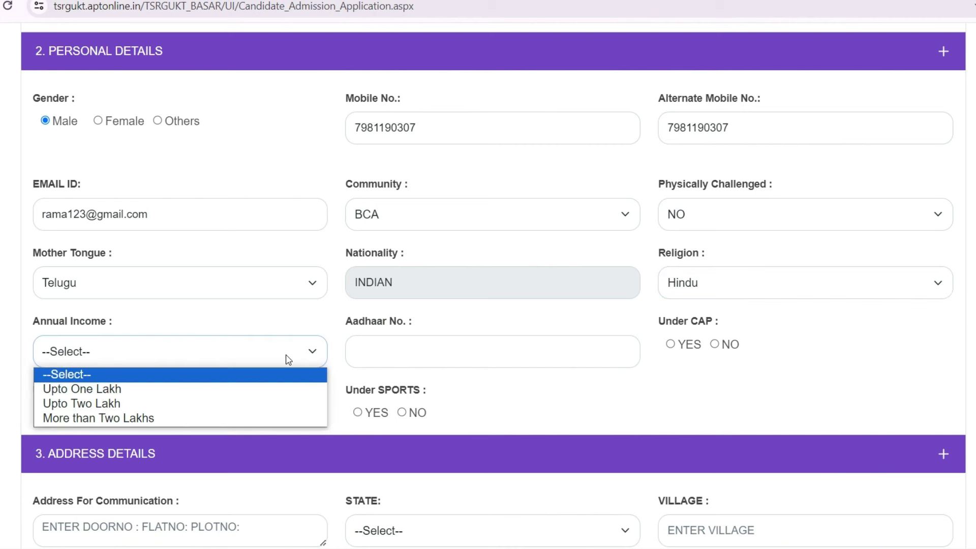
left_click(123, 418)
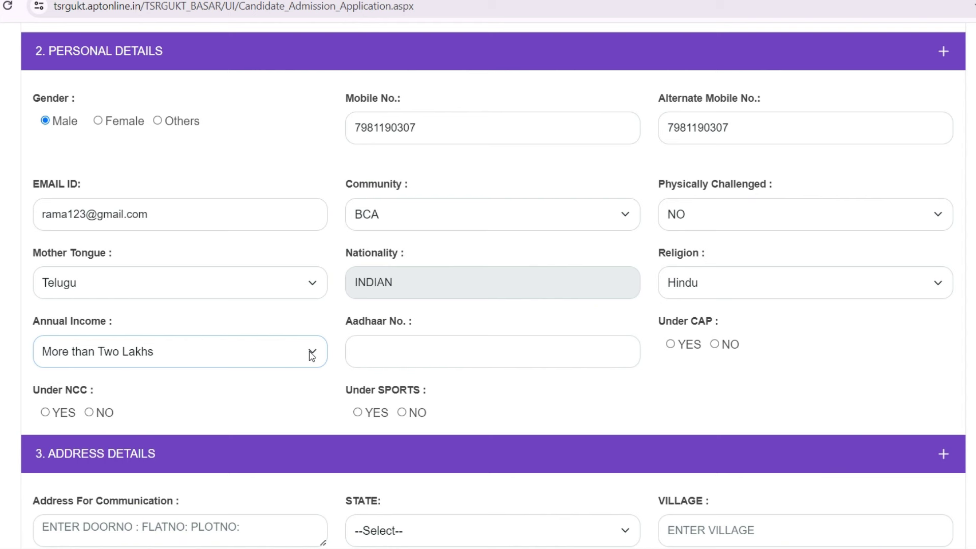
left_click(427, 358)
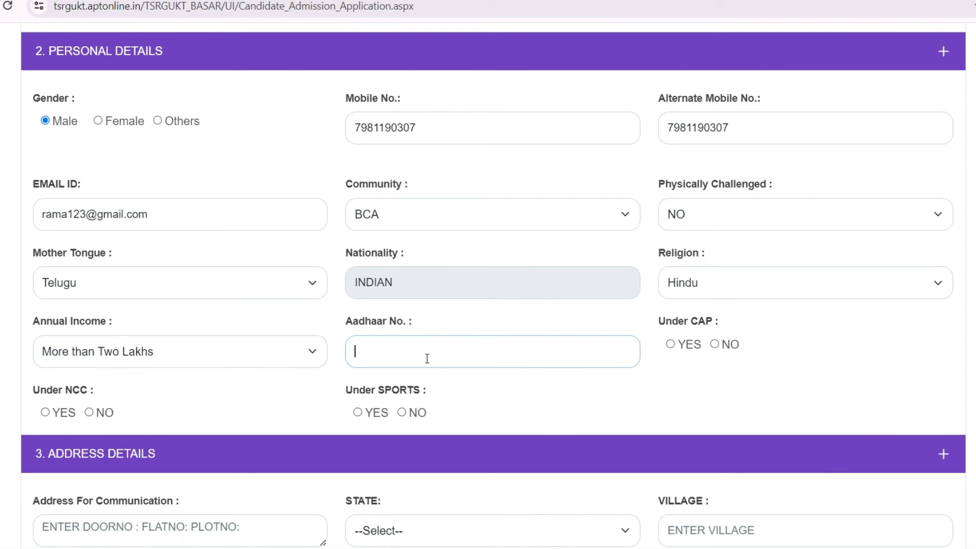
type("123567890")
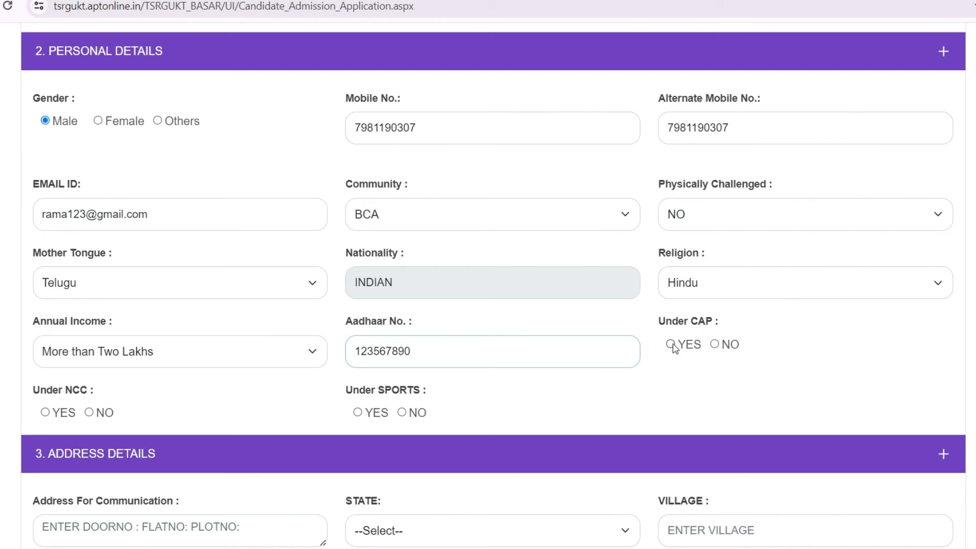
Mark the candidate as NO for Under CAP, Under NCC and Under SPORTS.
left_click(716, 345)
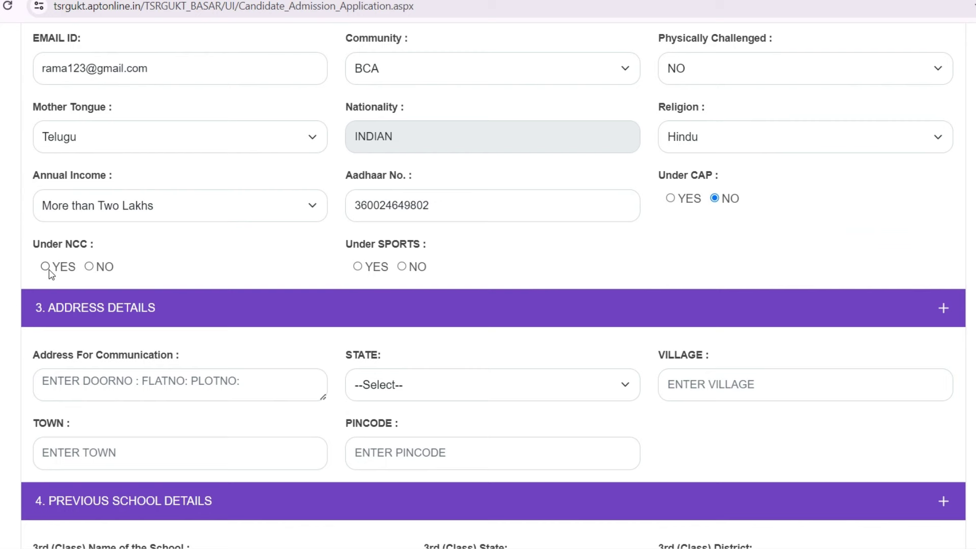
left_click(89, 267)
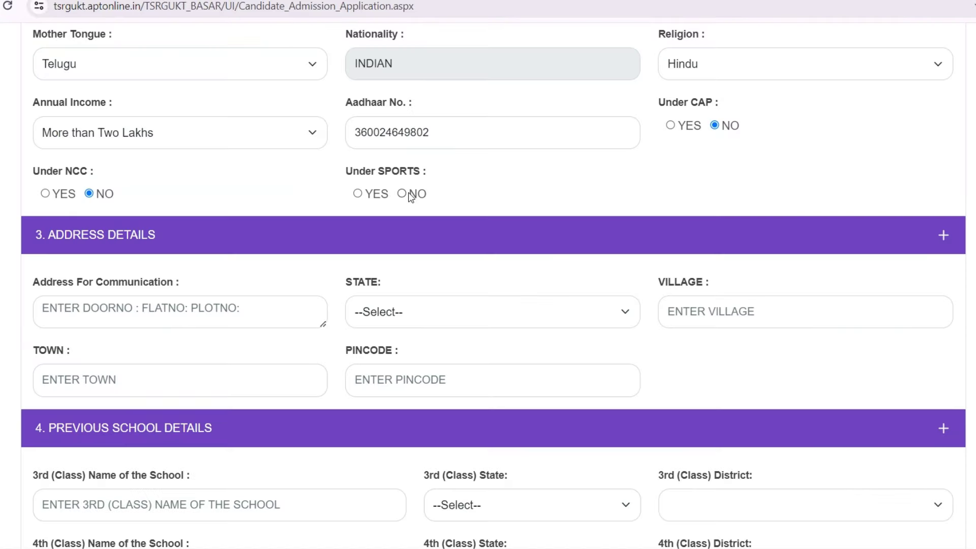
left_click(408, 196)
Enter the door number as the address for communication and choose Telangana as the state in the address details.
scroll(414, 206, "down", 1)
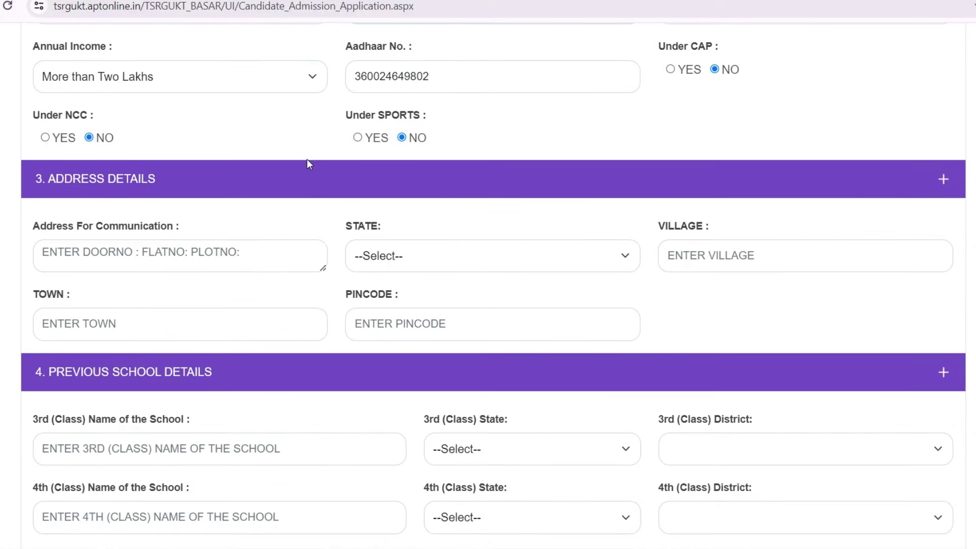
scroll(214, 203, "down", 1)
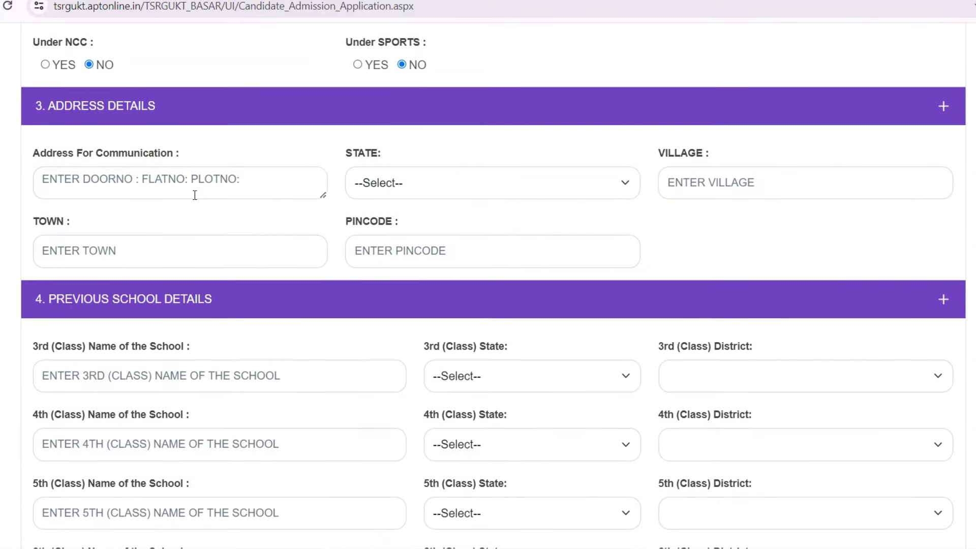
left_click(134, 183)
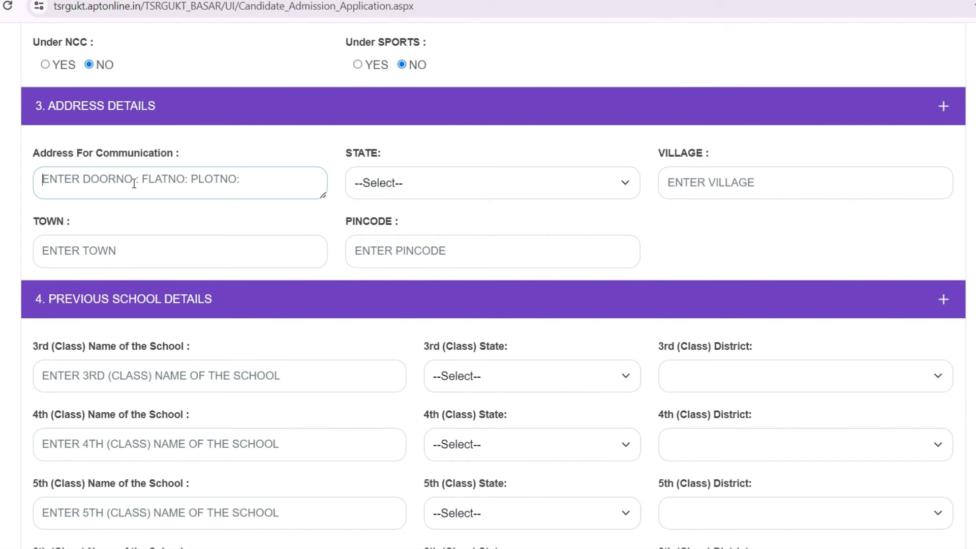
type("223")
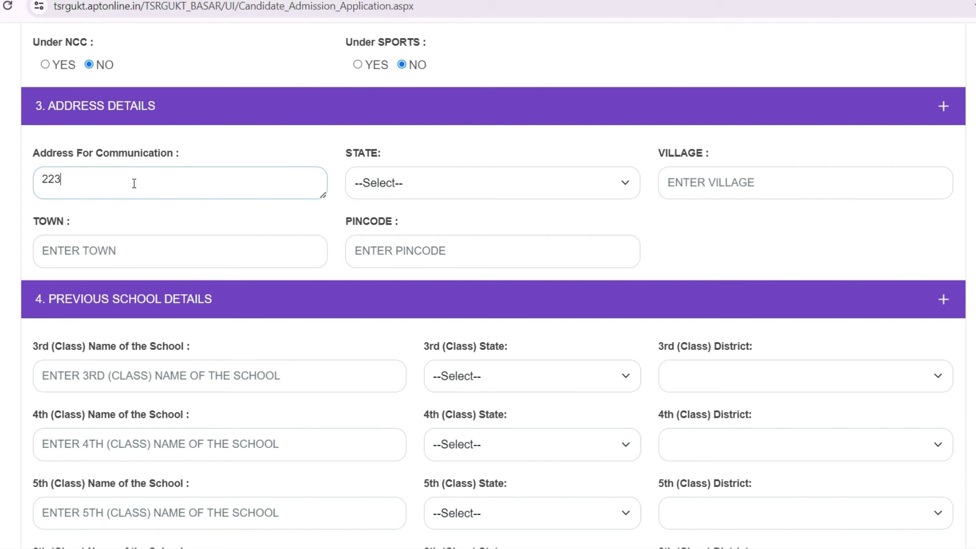
left_click(442, 192)
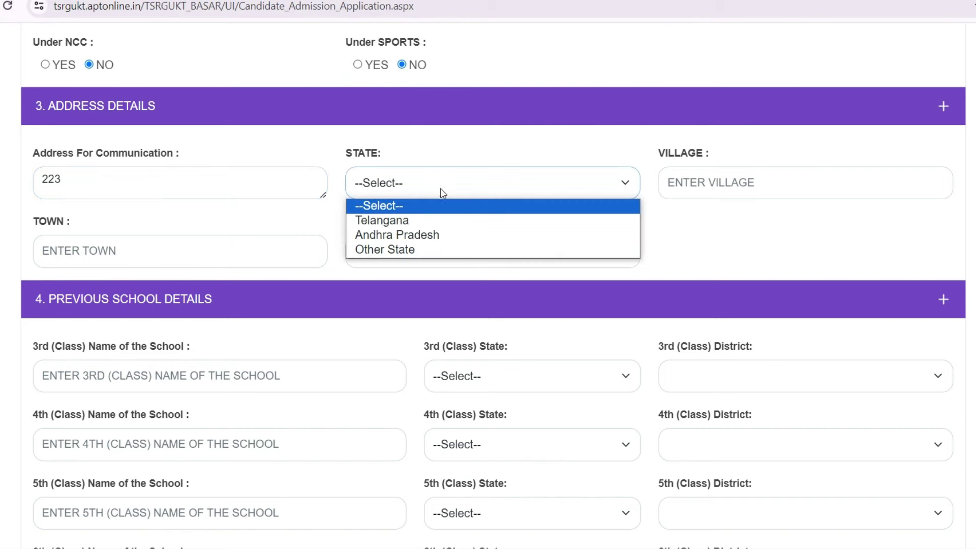
left_click(435, 220)
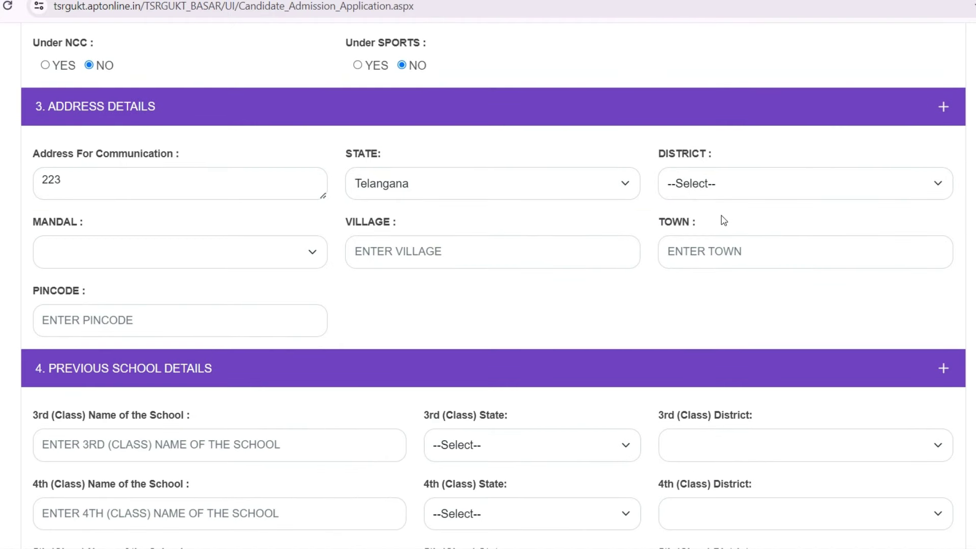
Set the address district to Hyderabad and the mandal to Secunderabad.
left_click(725, 190)
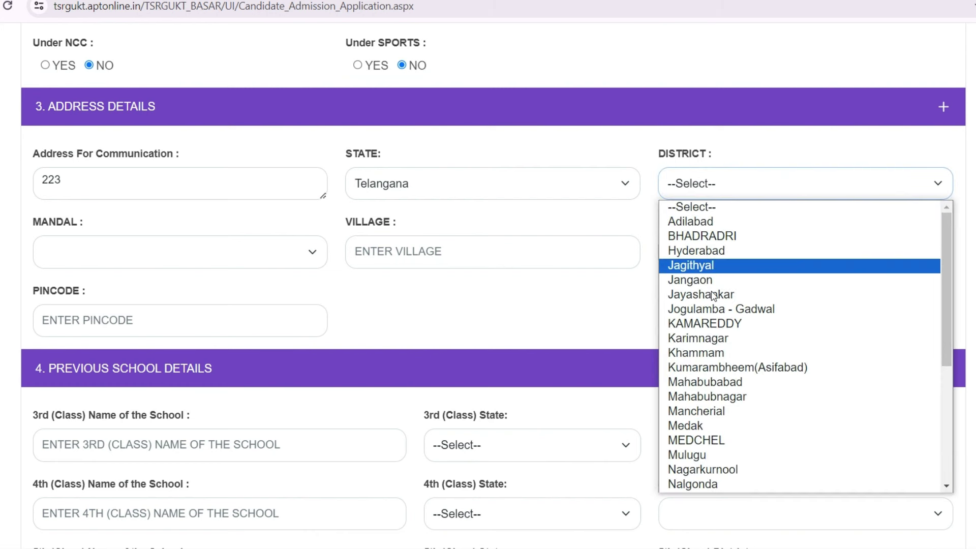
scroll(722, 356, "down", 5)
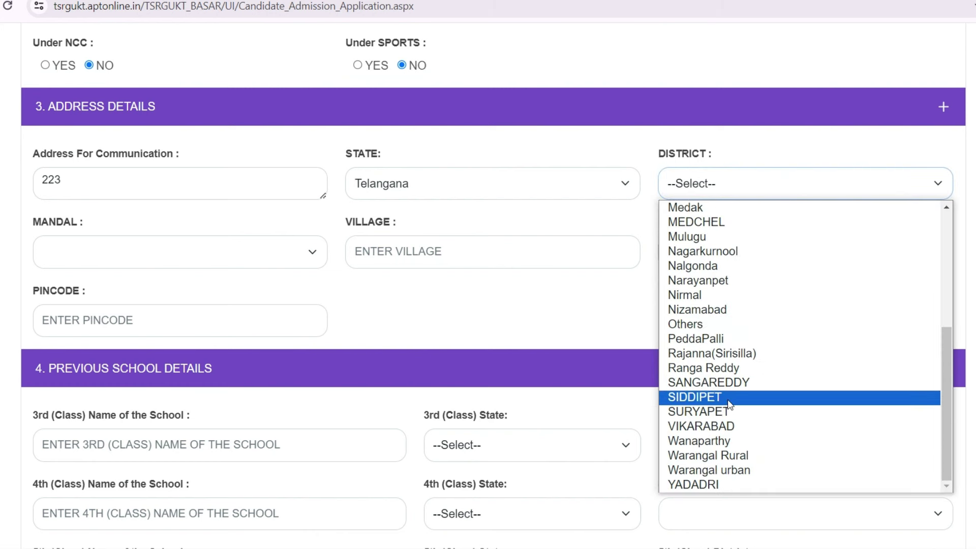
scroll(730, 400, "up", 5)
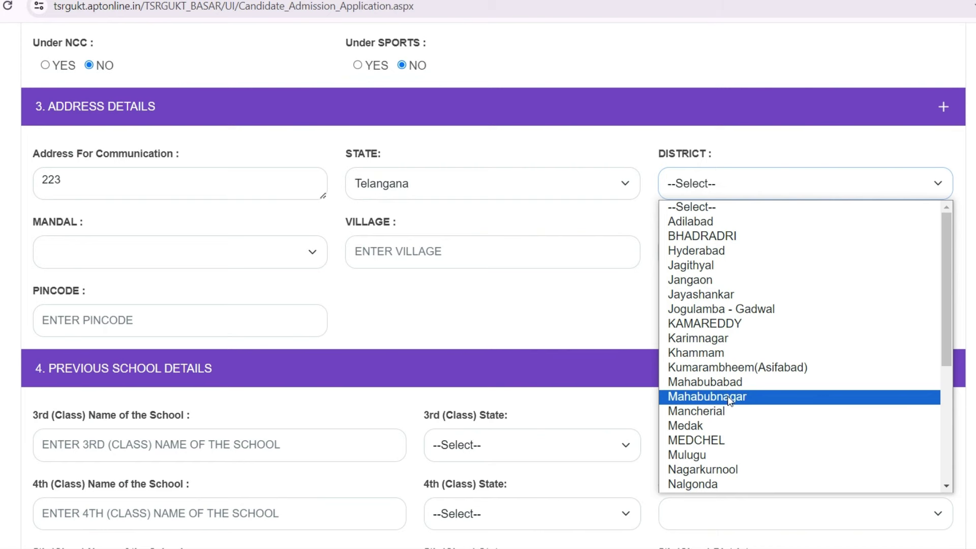
left_click(731, 260)
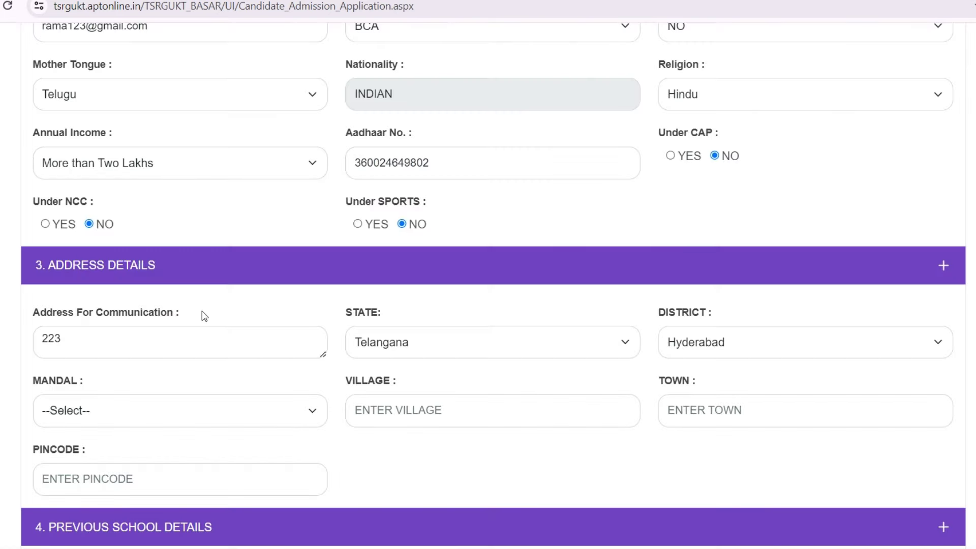
scroll(204, 316, "down", 4)
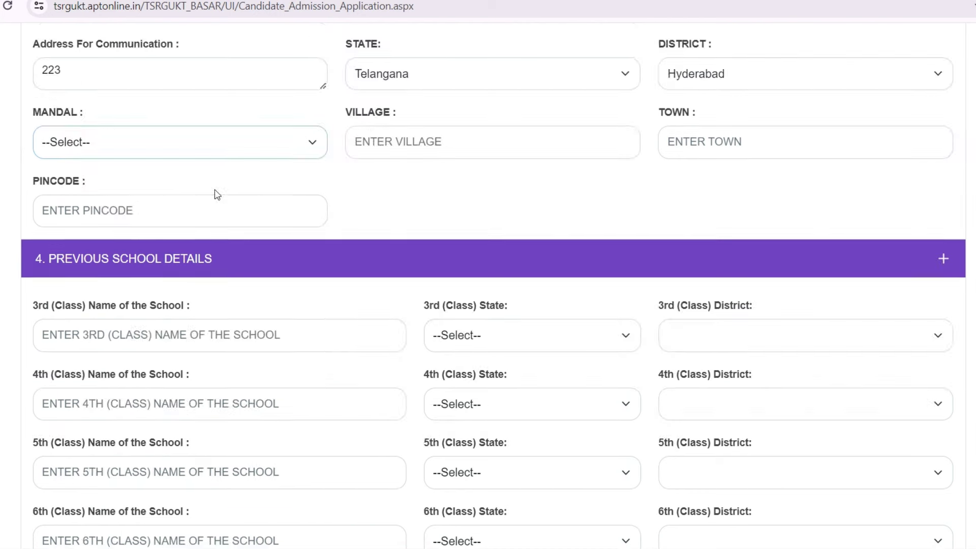
left_click(222, 144)
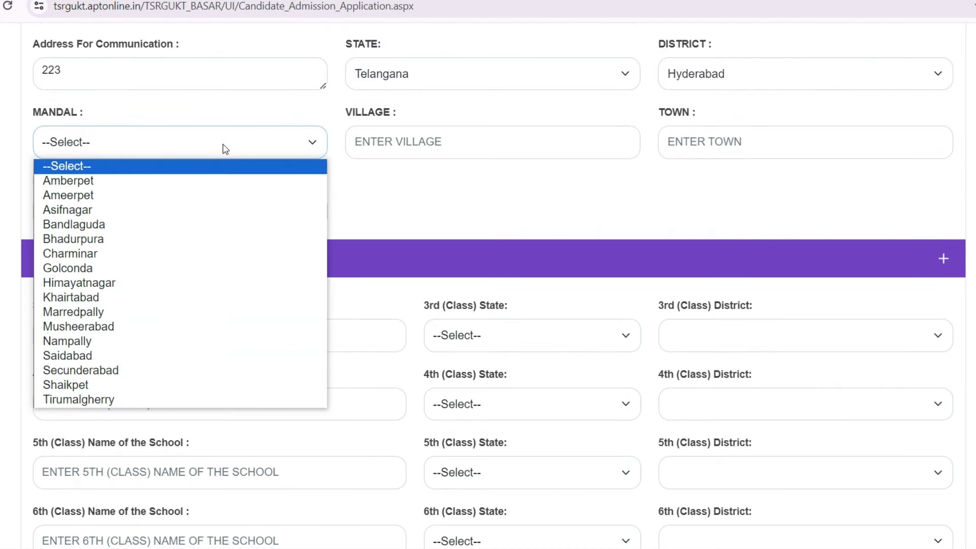
left_click(80, 370)
Fill in the village, town and pincode of the communication address.
left_click(481, 144)
type("HHJ")
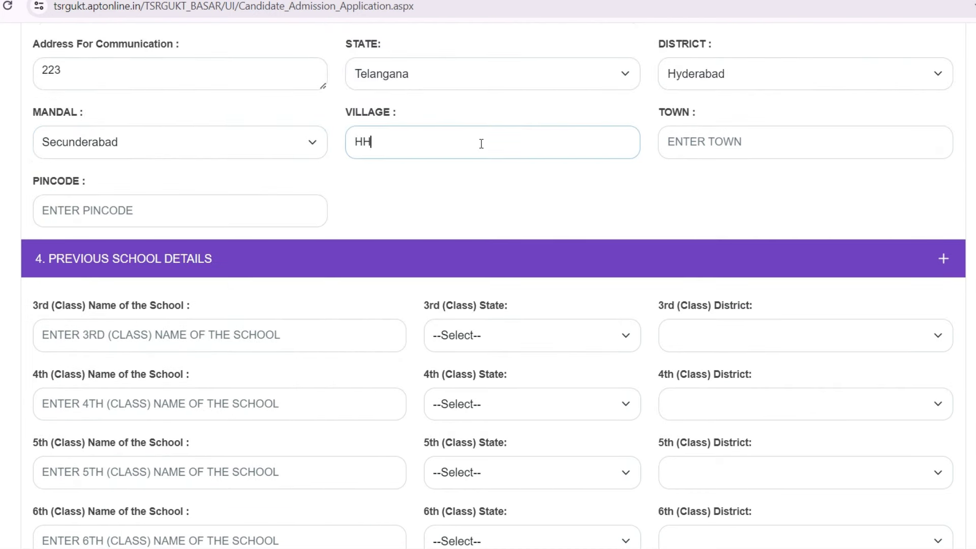
left_click(802, 147)
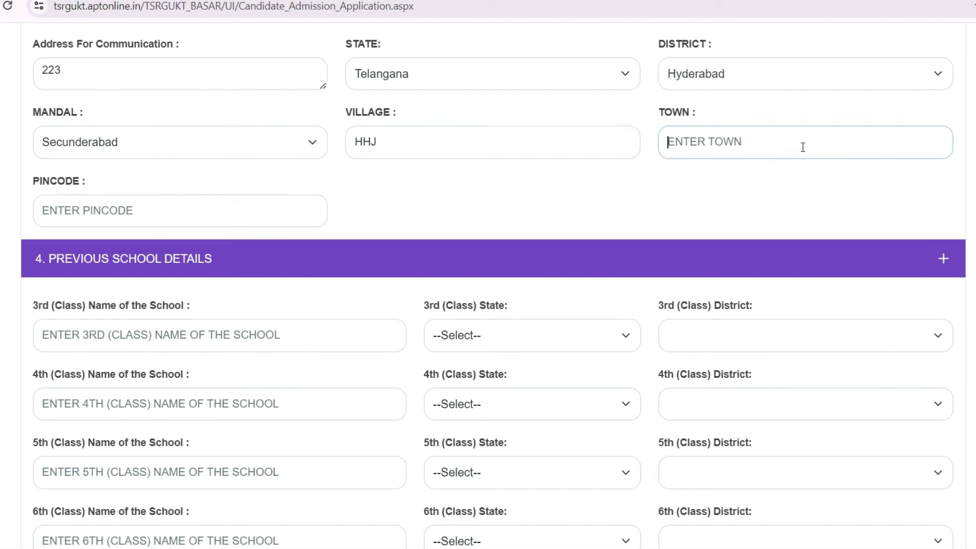
type("GF")
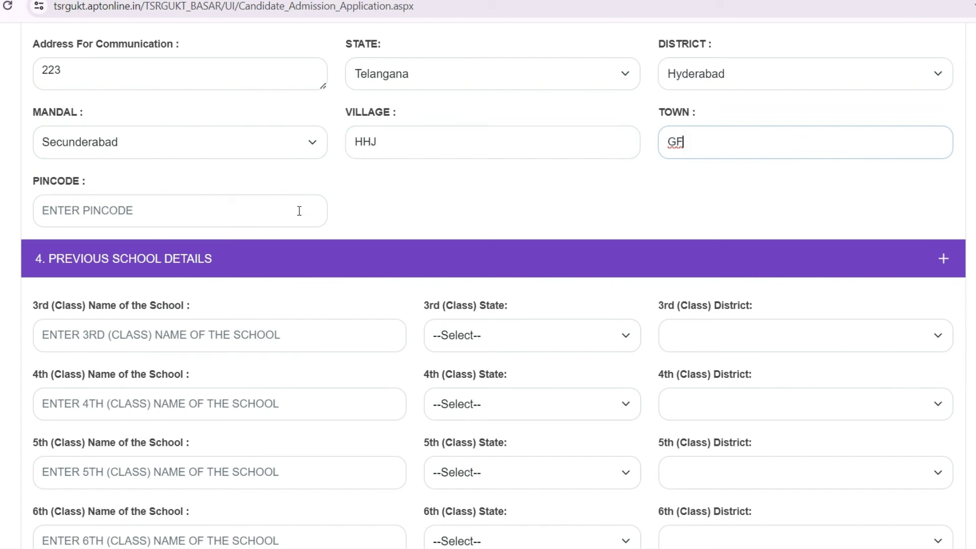
left_click(294, 210)
type("5000")
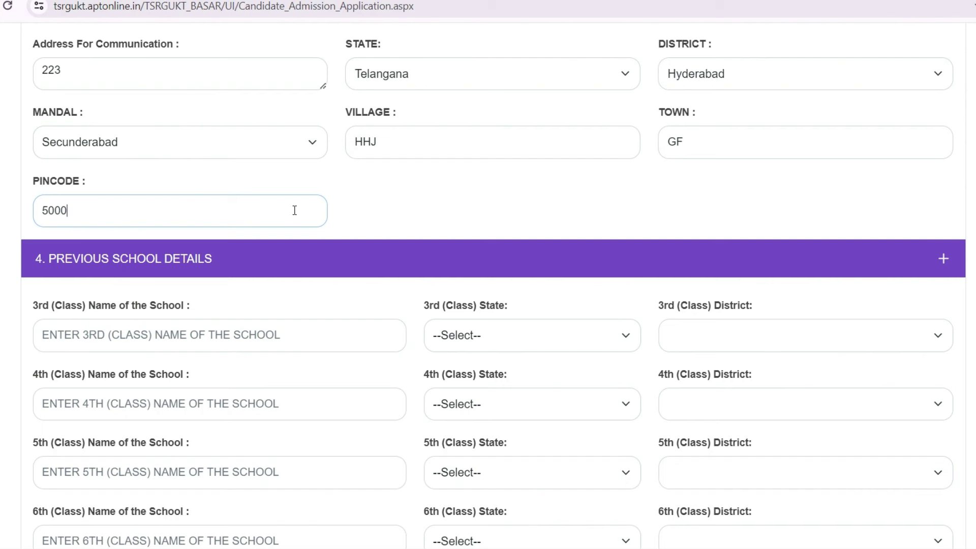
type("97")
Enter HJH as the 3rd class school name, with Telangana as its state and Hyderabad as its district.
scroll(386, 170, "down", 3)
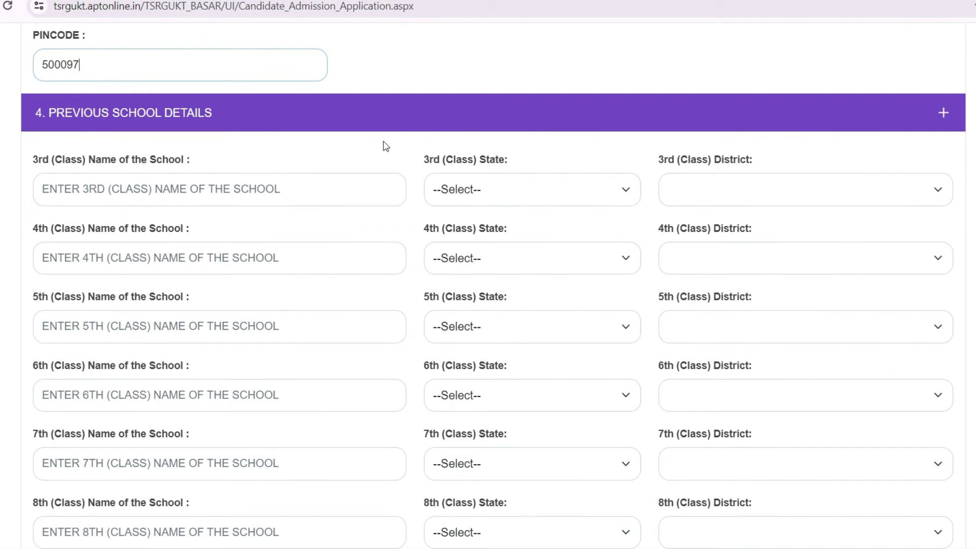
scroll(385, 147, "down", 2)
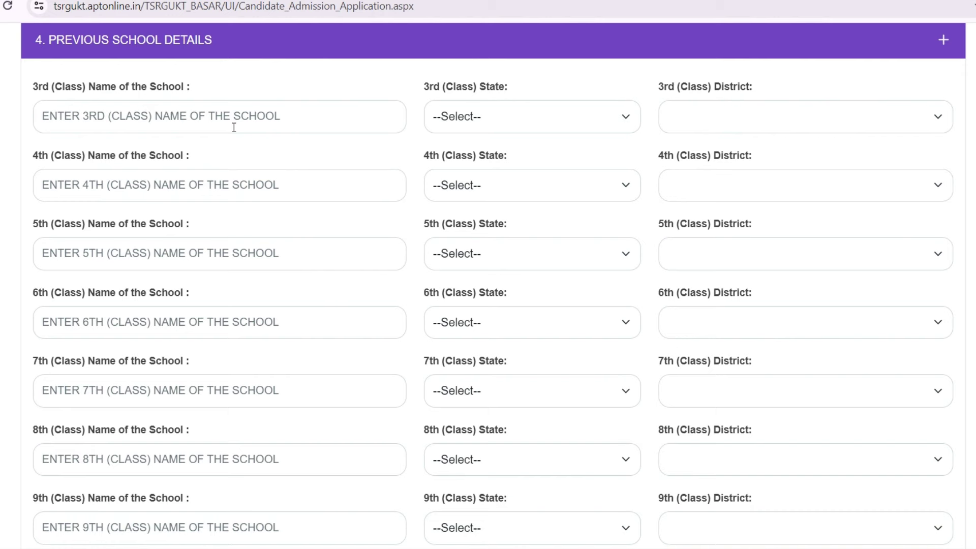
scroll(251, 139, "down", 4)
scroll(251, 142, "up", 4)
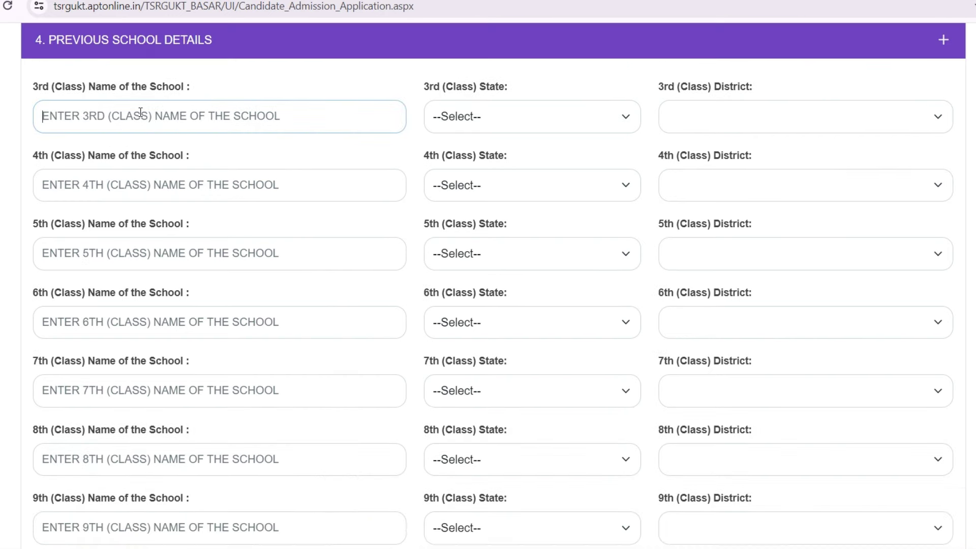
left_click(143, 117)
type("HJH")
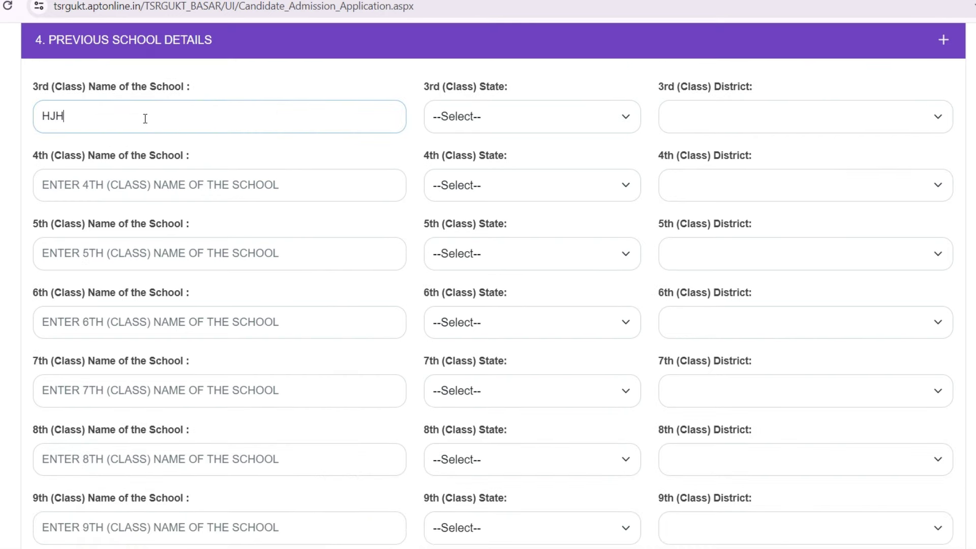
left_click(542, 124)
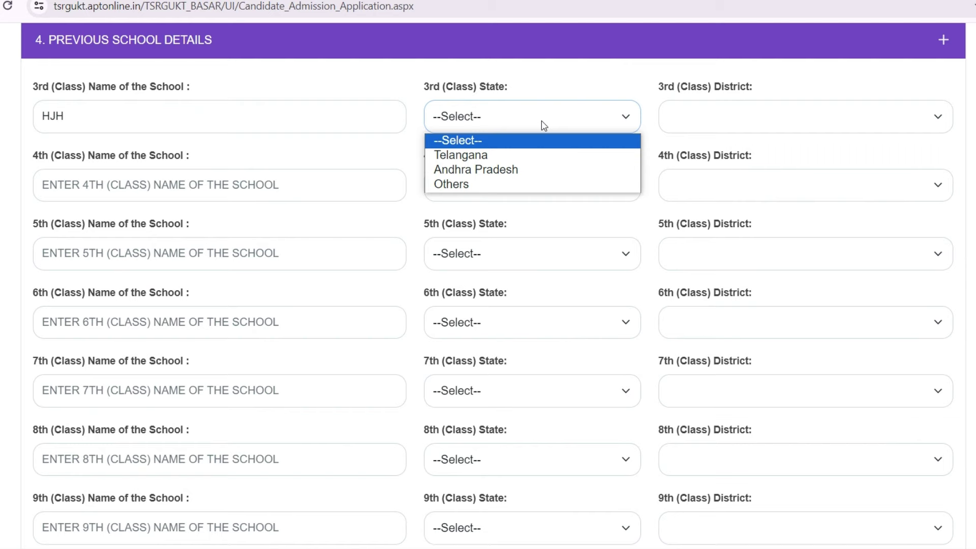
left_click(527, 155)
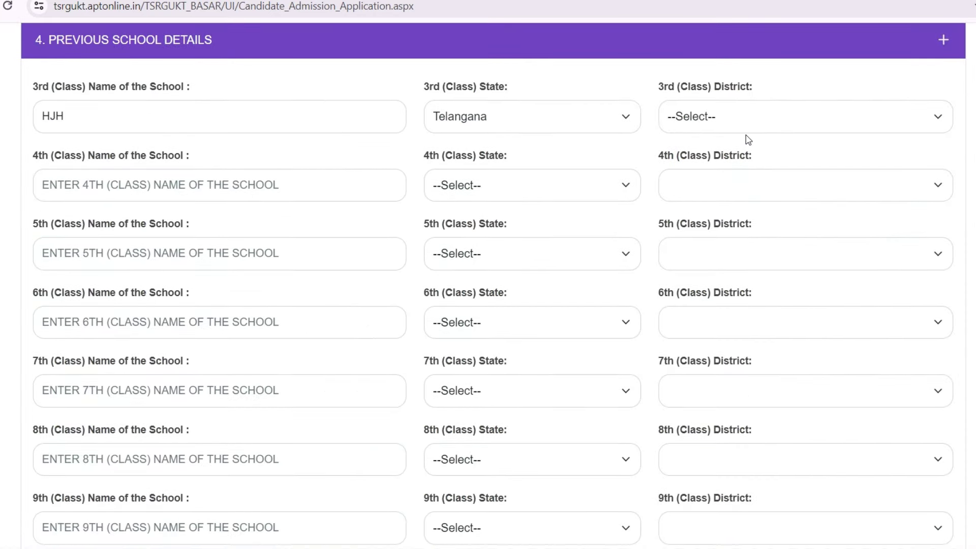
left_click(747, 130)
key("Escape")
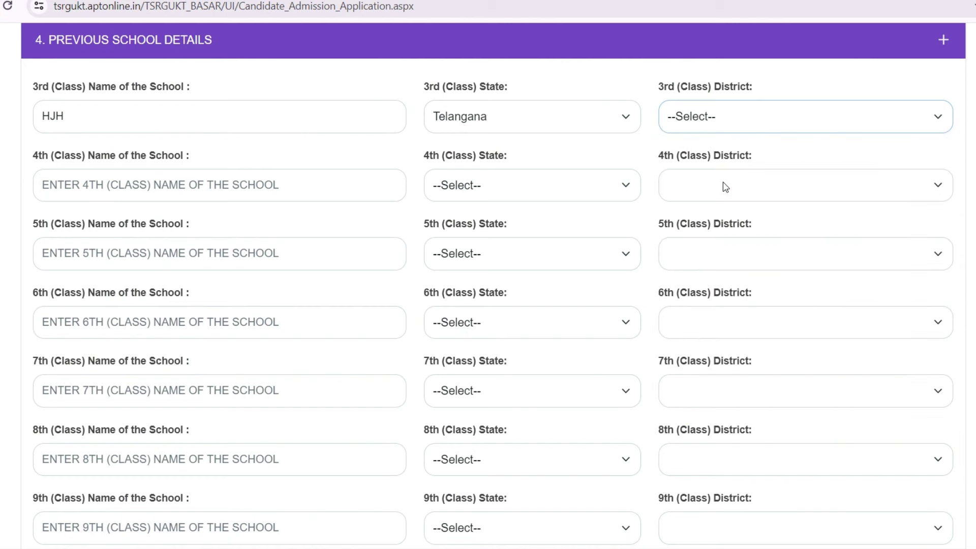
left_click(725, 187)
key("Escape")
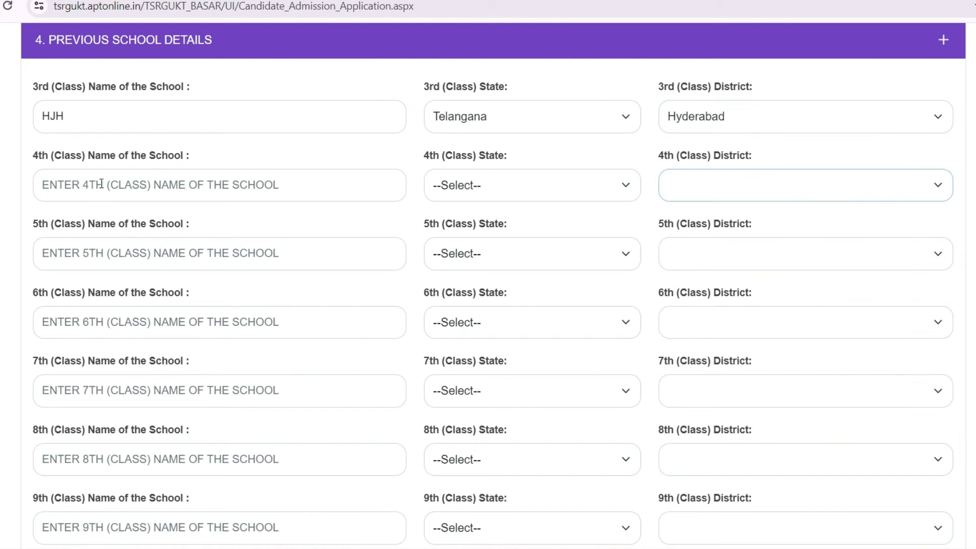
left_click(101, 184)
left_click(122, 321)
left_click(127, 375)
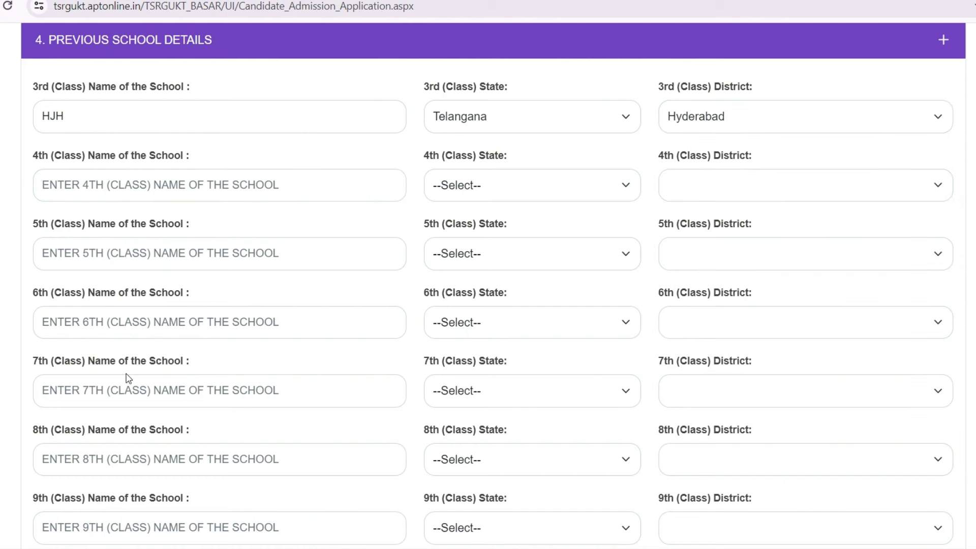
scroll(174, 413, "down", 1)
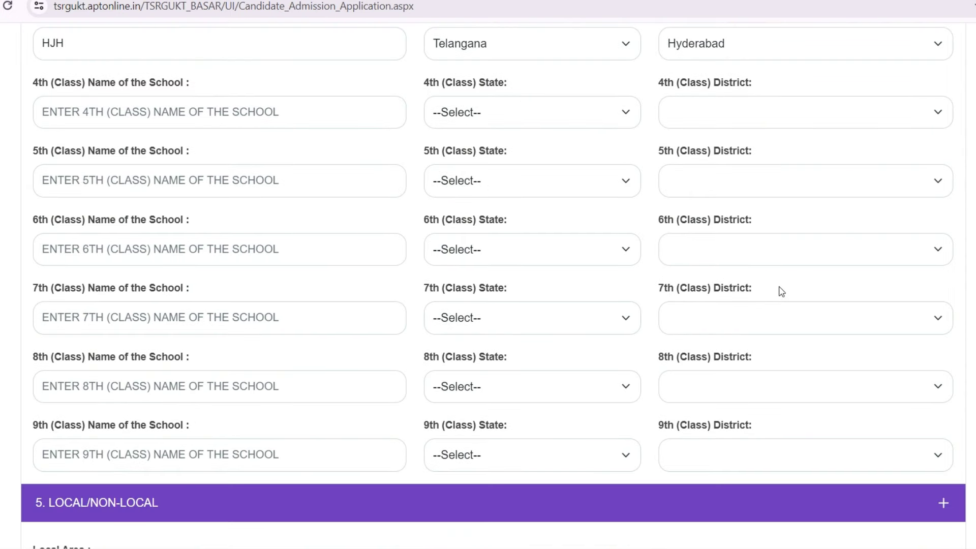
scroll(214, 192, "up", 1)
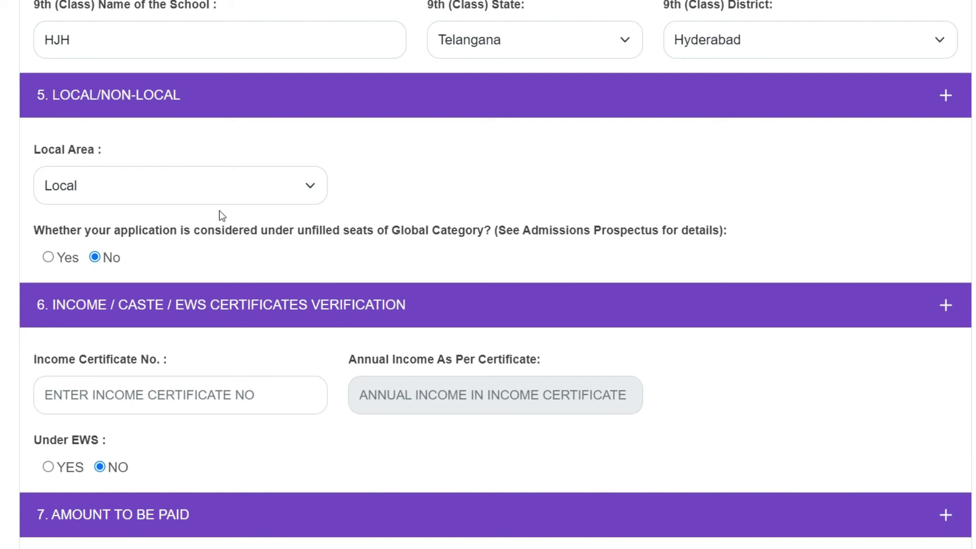
scroll(219, 210, "down", 5)
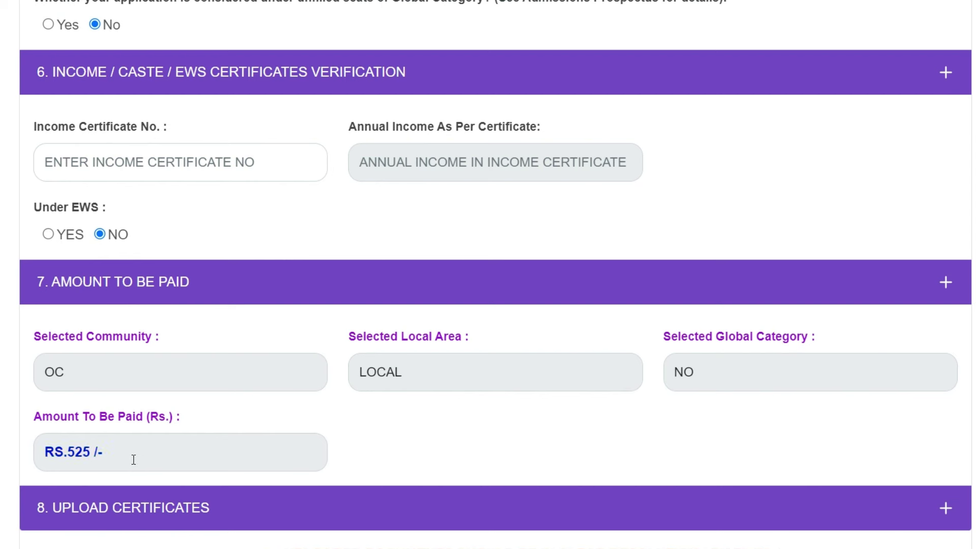
scroll(139, 408, "up", 3)
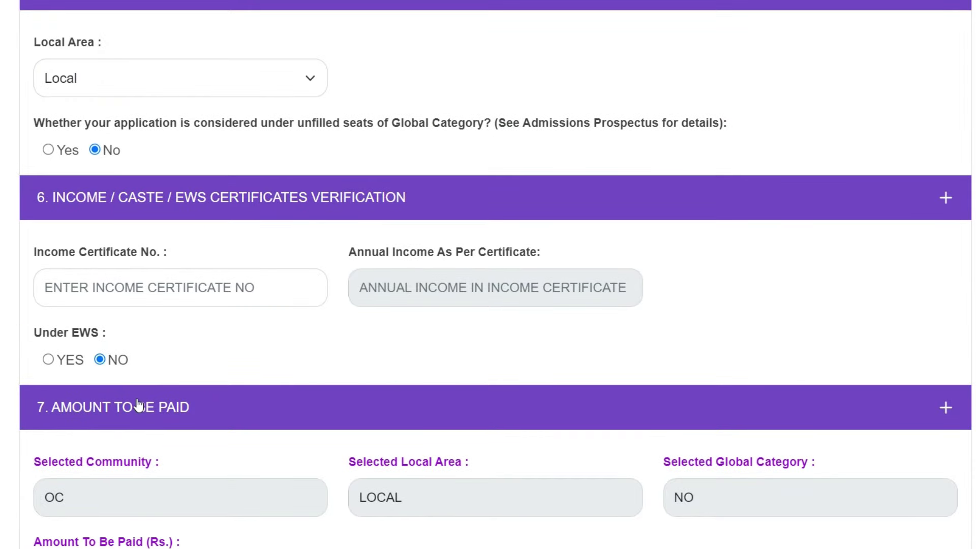
Answer Yes to consideration under unfilled Global Category seats and check the amount to be paid.
scroll(103, 198, "down", 3)
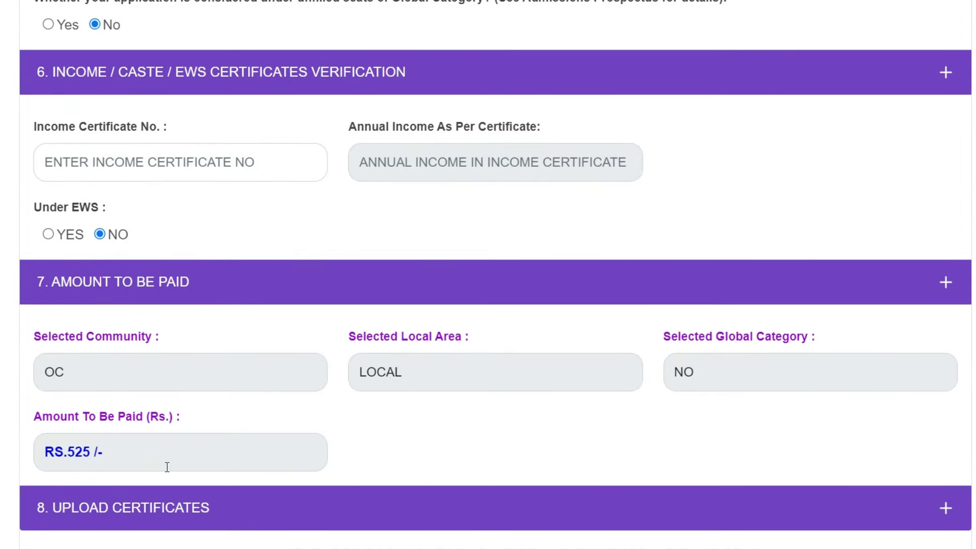
scroll(220, 215, "up", 3)
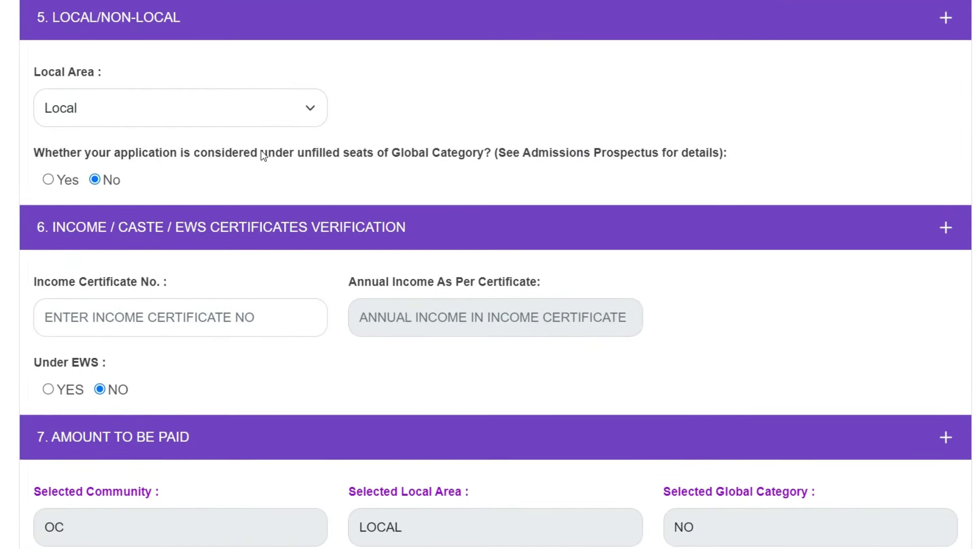
left_click(62, 184)
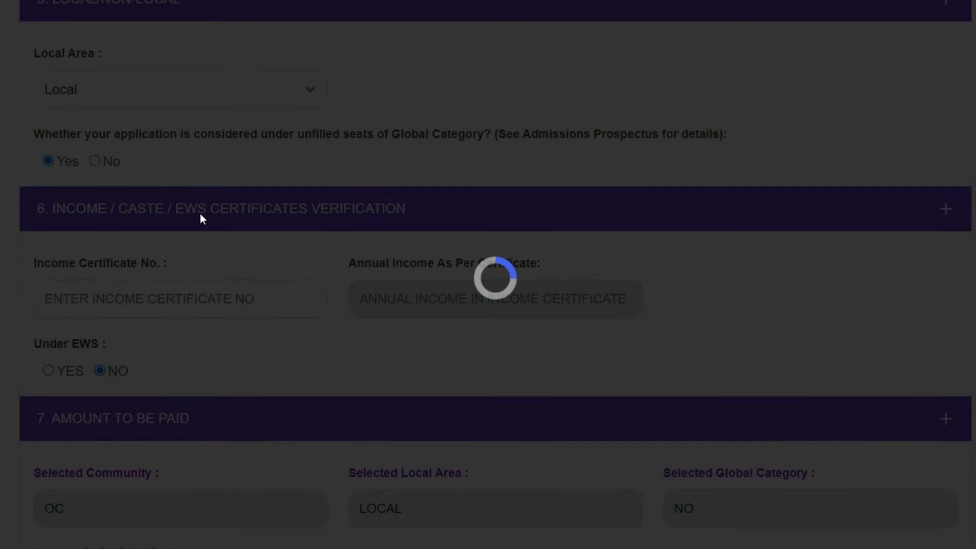
scroll(237, 309, "down", 15)
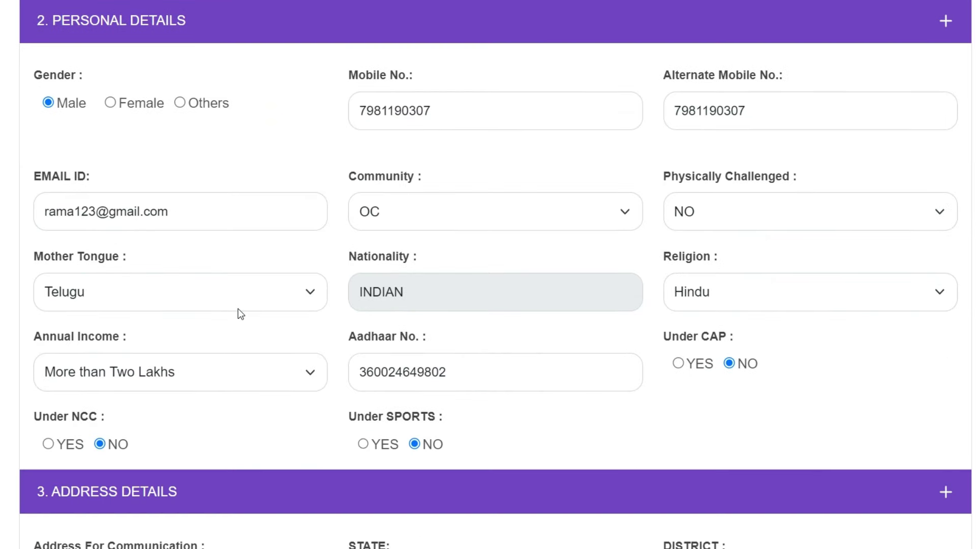
scroll(226, 340, "down", 15)
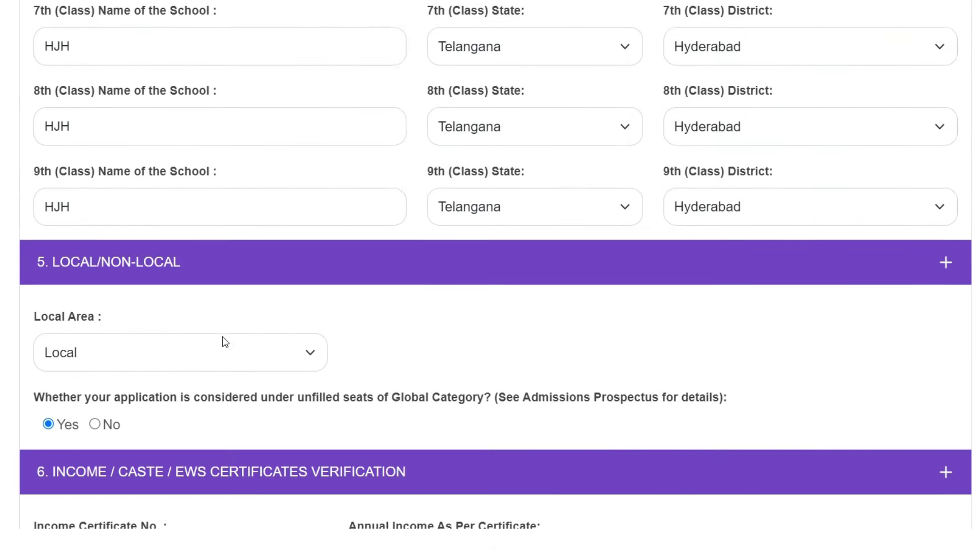
scroll(225, 341, "down", 2)
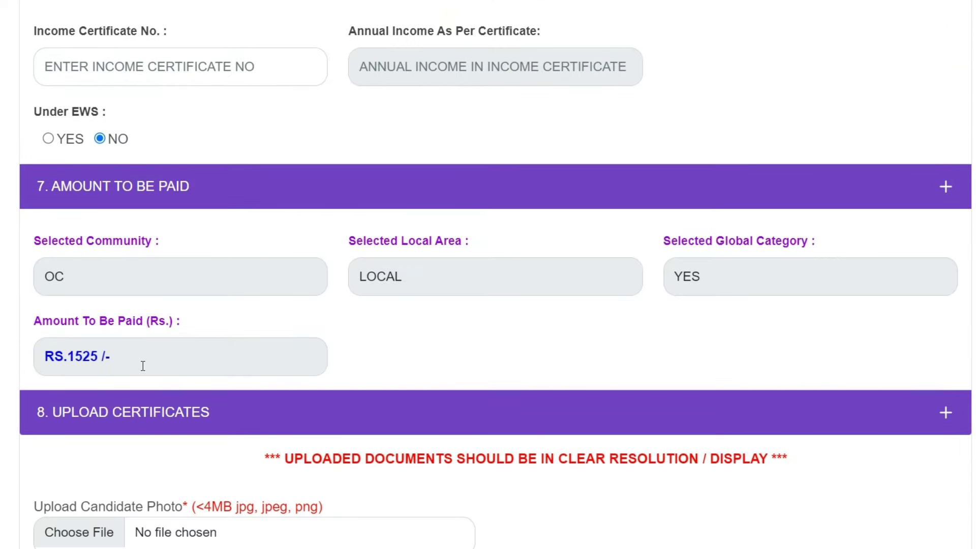
Set consideration under unfilled seats of Global Category back to No.
scroll(178, 353, "up", 4)
scroll(177, 353, "up", 4)
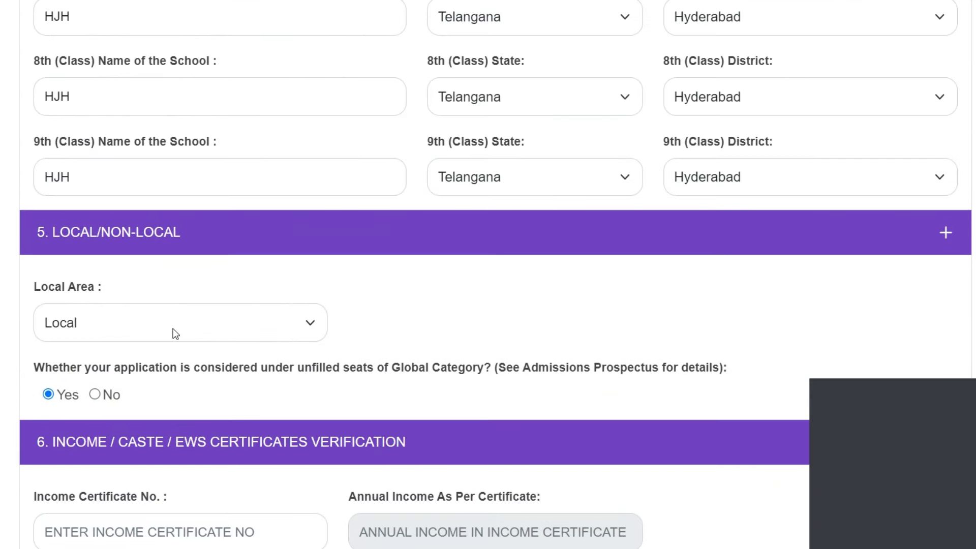
left_click(101, 394)
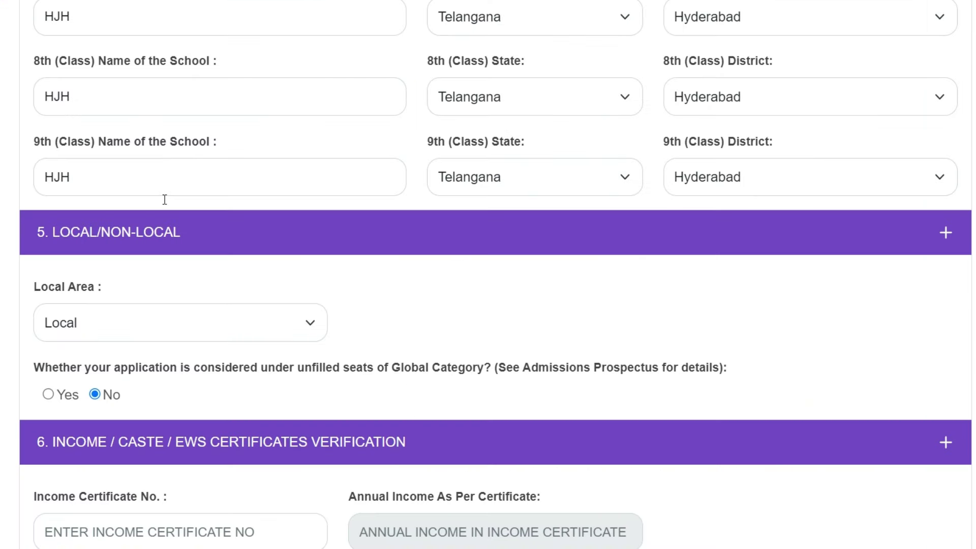
Review the school, local area and income certificate sections, and examine the amount to be paid with the current selections.
scroll(165, 211, "up", 1)
scroll(165, 211, "up", 10)
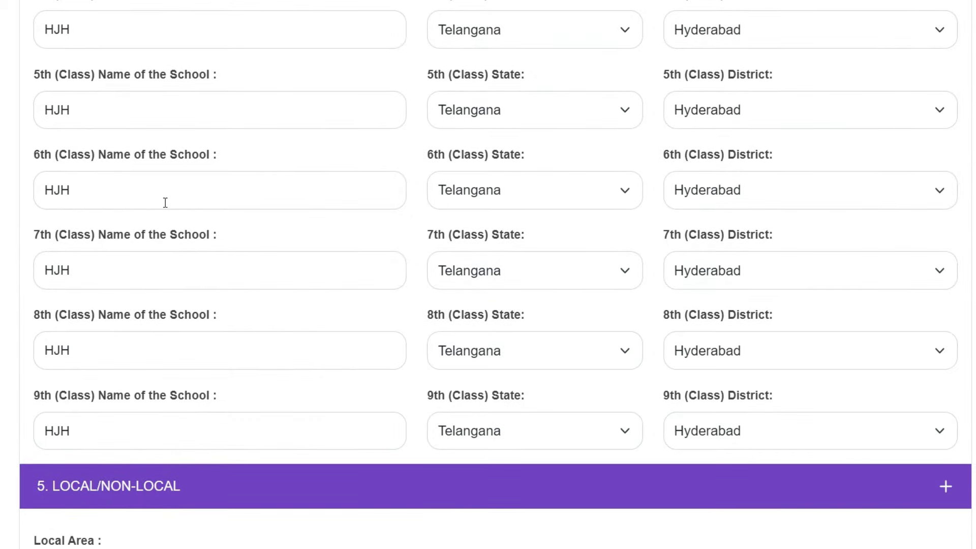
scroll(169, 188, "down", 18)
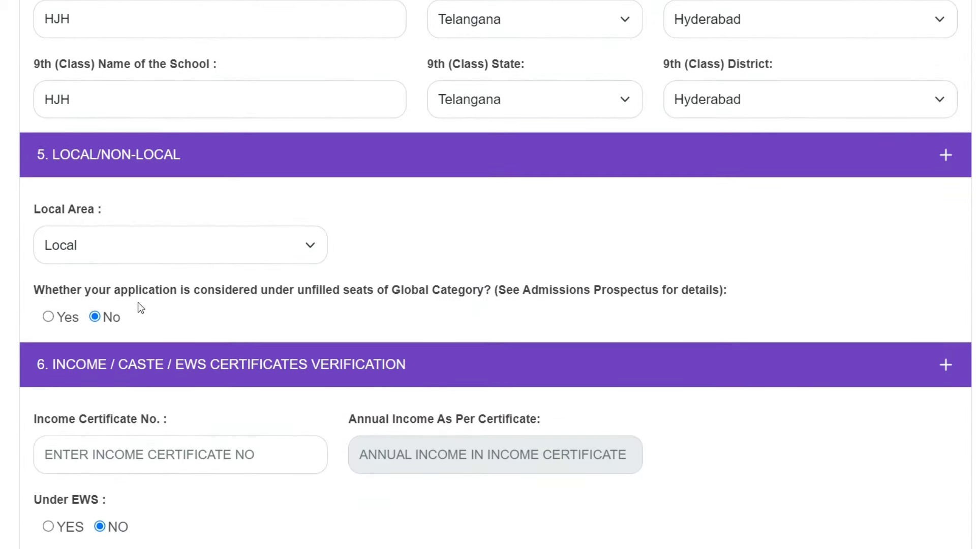
scroll(179, 291, "down", 5)
scroll(112, 224, "up", 9)
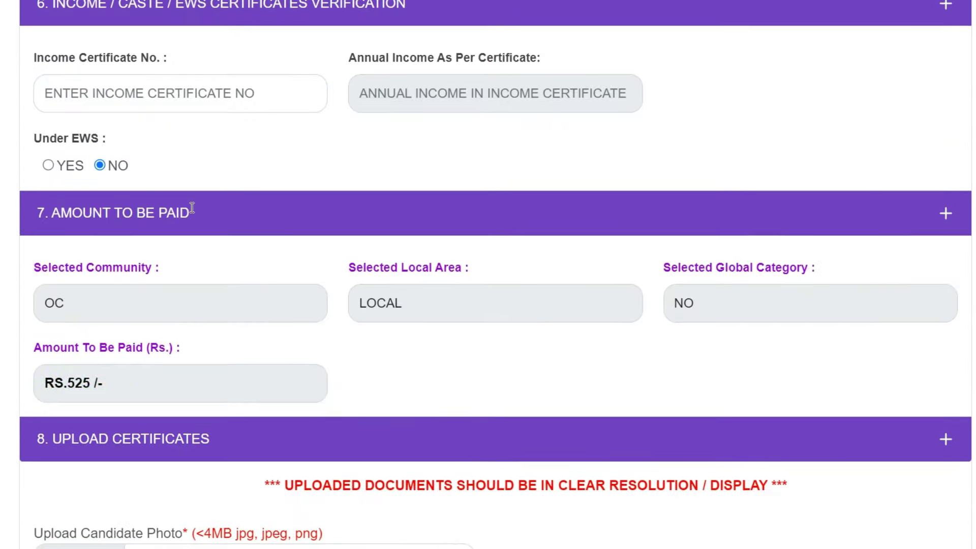
scroll(126, 250, "down", 1)
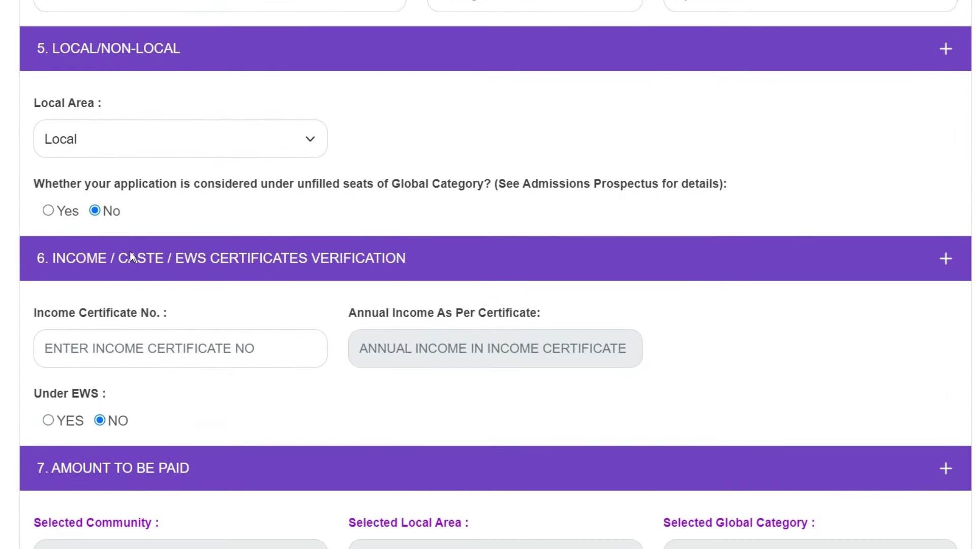
scroll(130, 251, "down", 3)
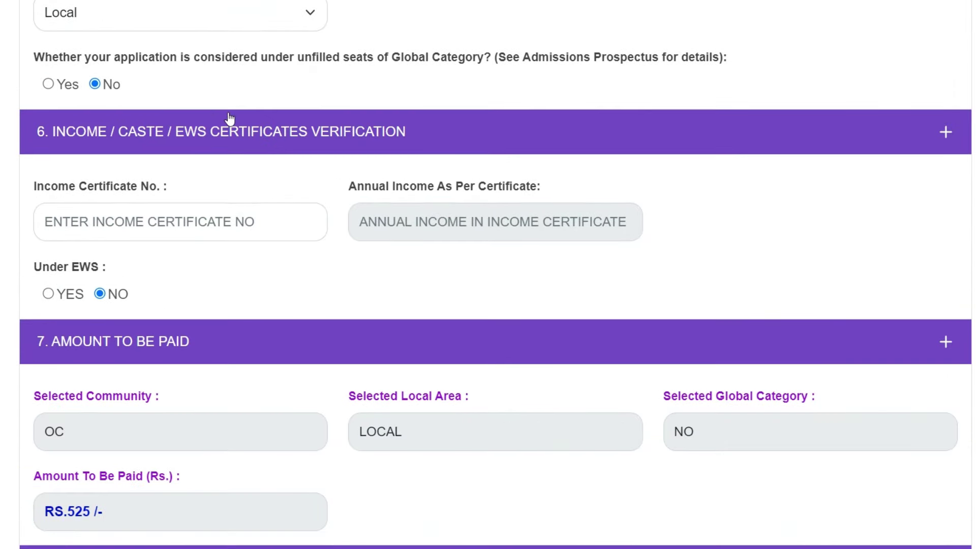
scroll(214, 118, "down", 2)
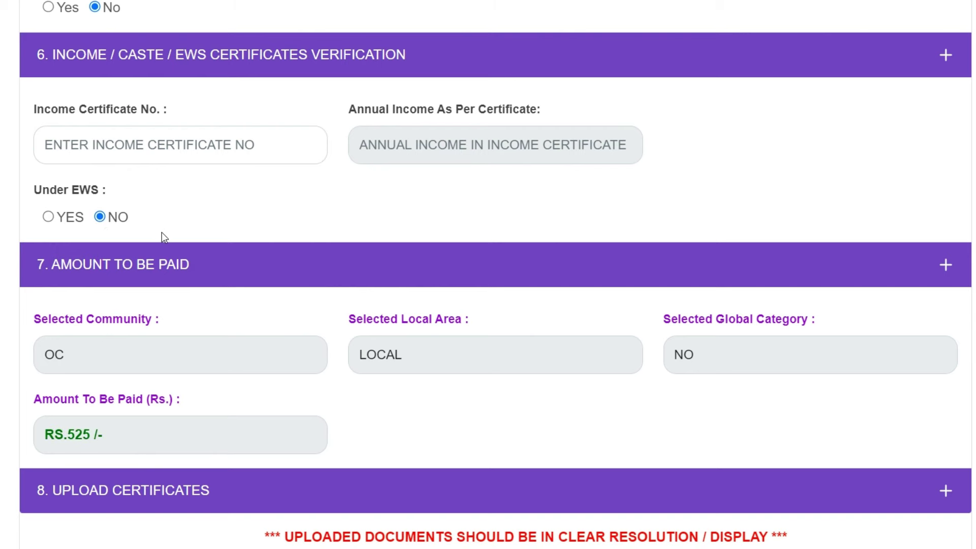
scroll(161, 235, "down", 3)
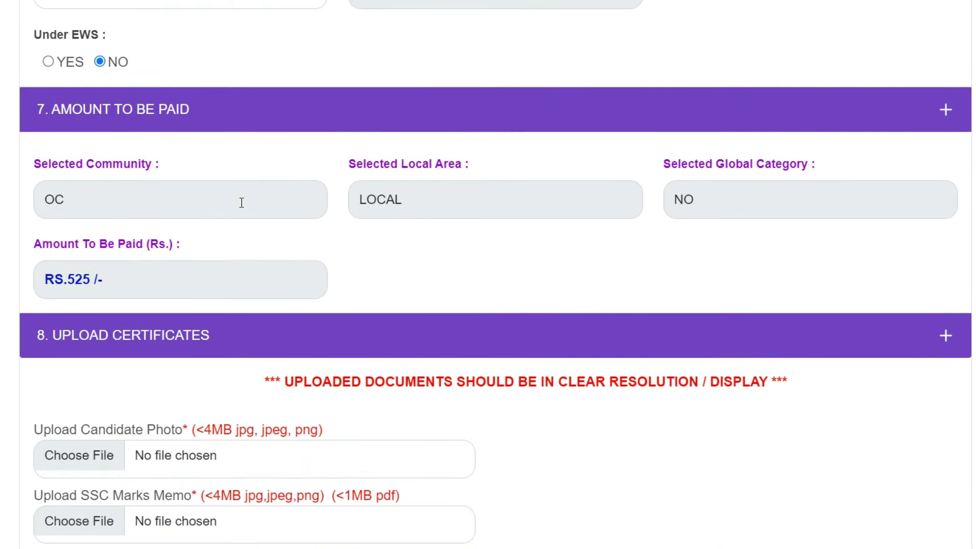